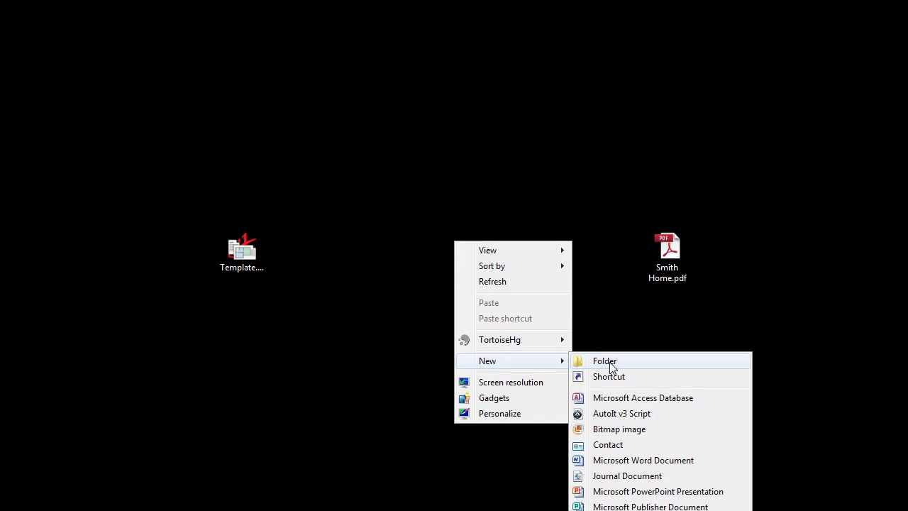
Step: Create a new folder on the desktop named Smith Home
left_click(604, 362)
type("Smith Home")
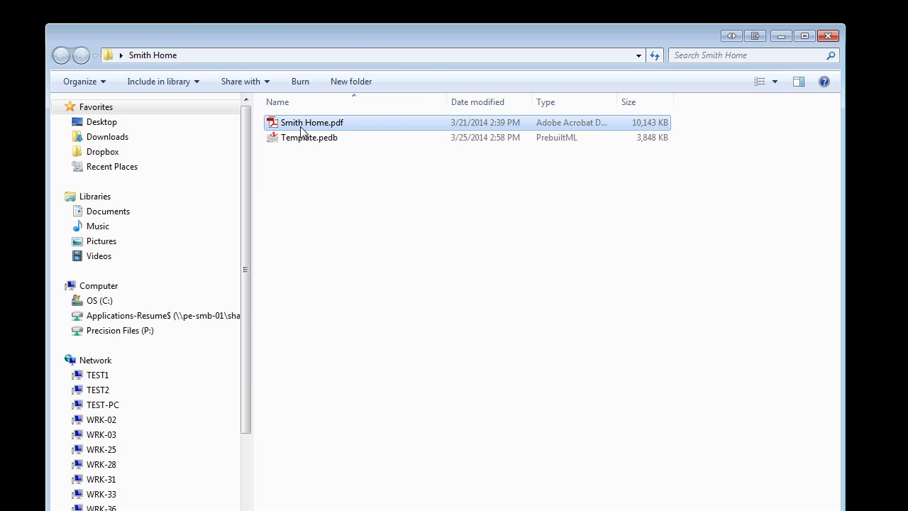
Step: Rename Template.pedb in the Smith Home folder as Smith Home.pedb and close the folder window
left_click(319, 122)
left_click(312, 137)
left_click(315, 137)
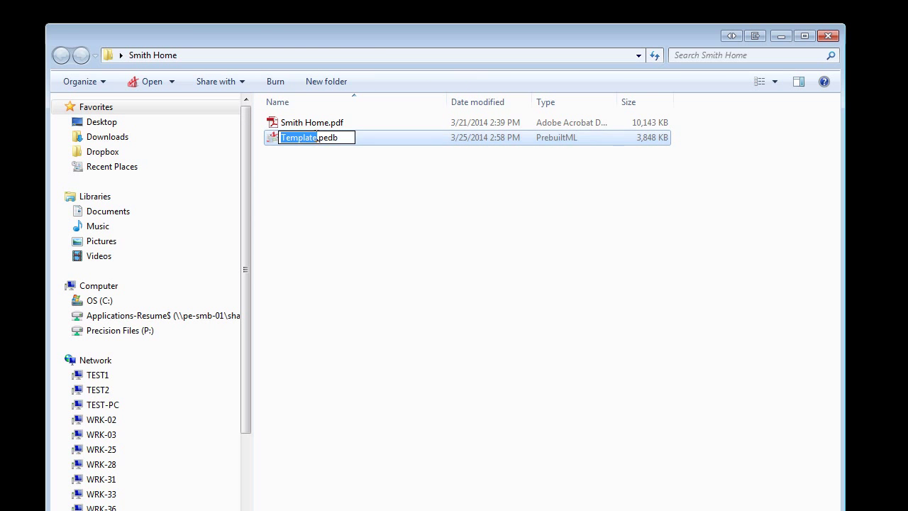
left_click(317, 138)
key("BackSpace")
key("BackSpace")
key("BackSpace")
key("BackSpace")
key("BackSpace")
key("BackSpace")
key("BackSpace")
key("BackSpace")
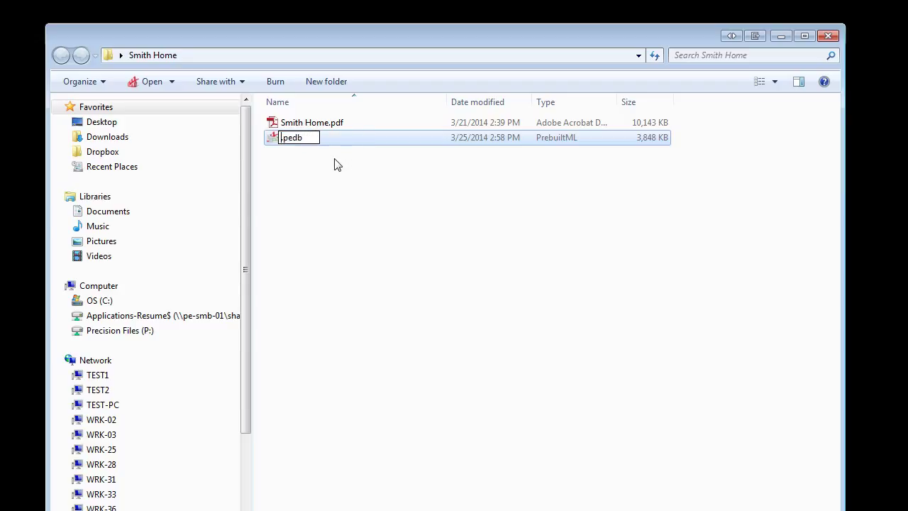
type("Smith Home")
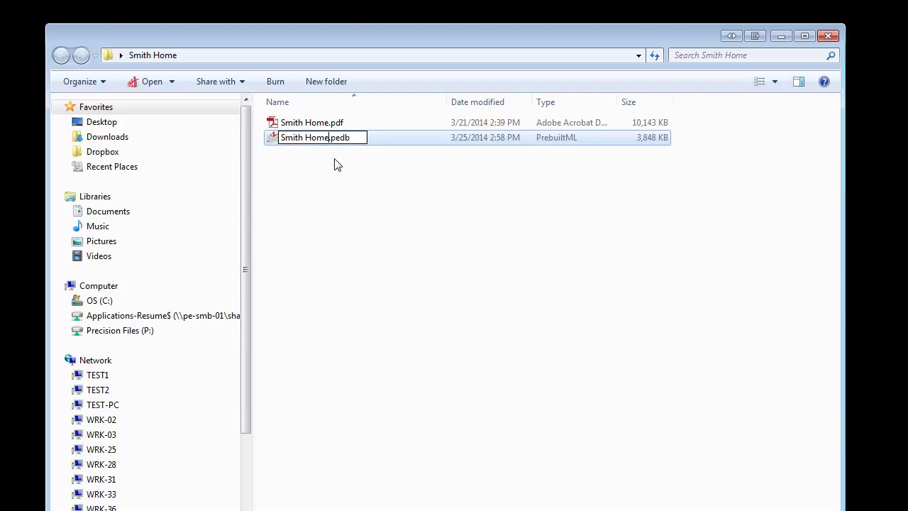
left_click(323, 198)
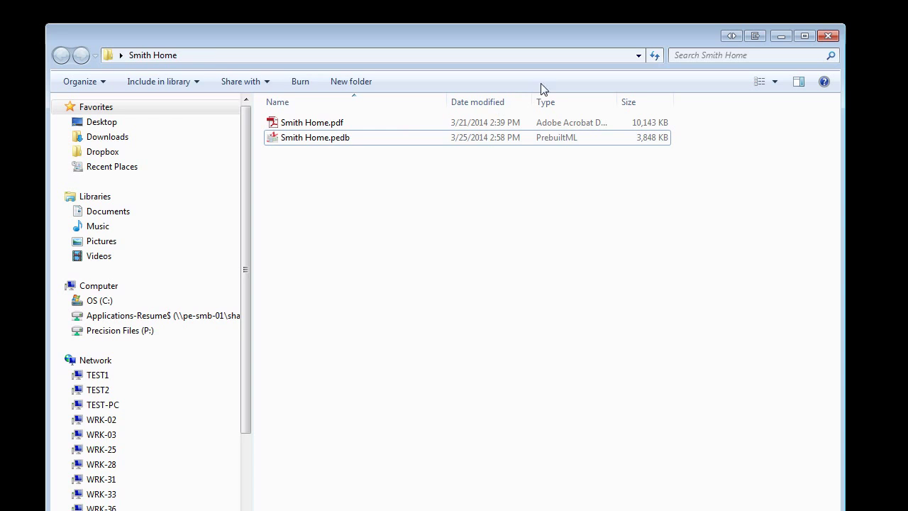
left_click(820, 38)
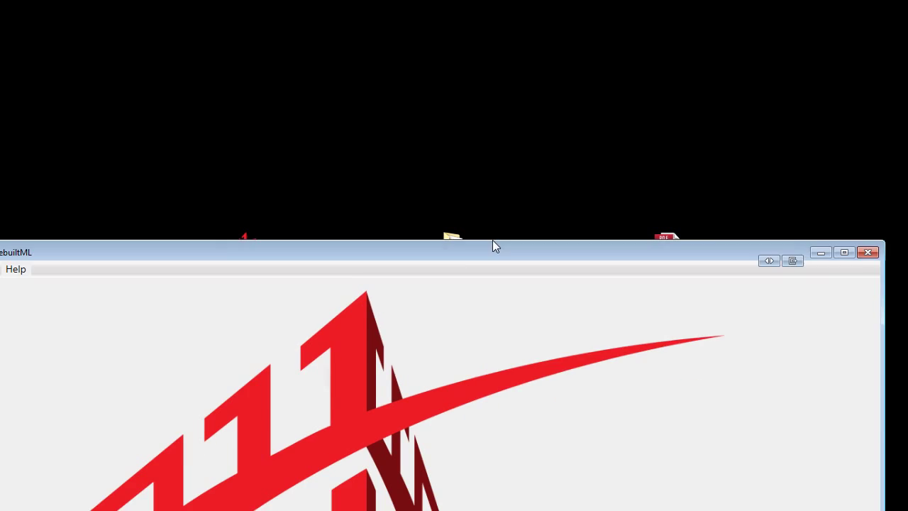
Step: Switch to PrebuiltML and open the Smith Home.pedb project from the Smith Home folder on the desktop
left_click_drag(494, 245, 513, 27)
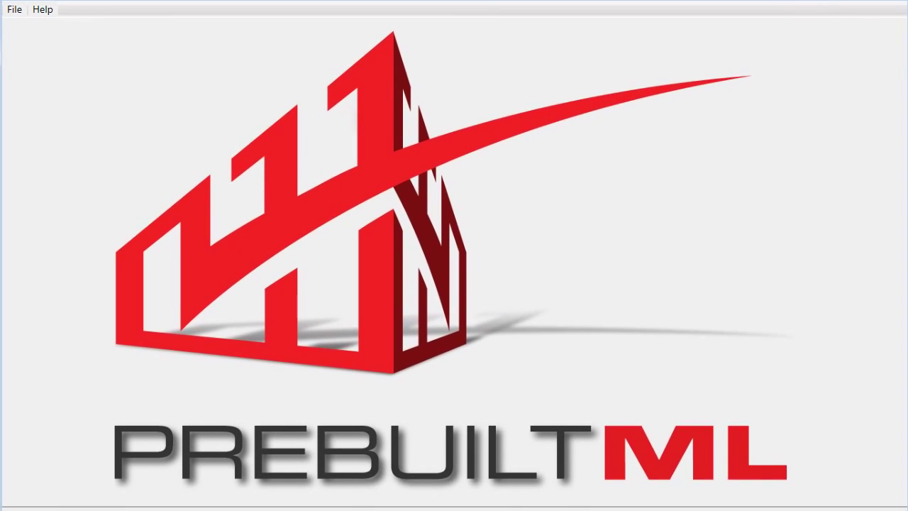
left_click(13, 10)
left_click(32, 44)
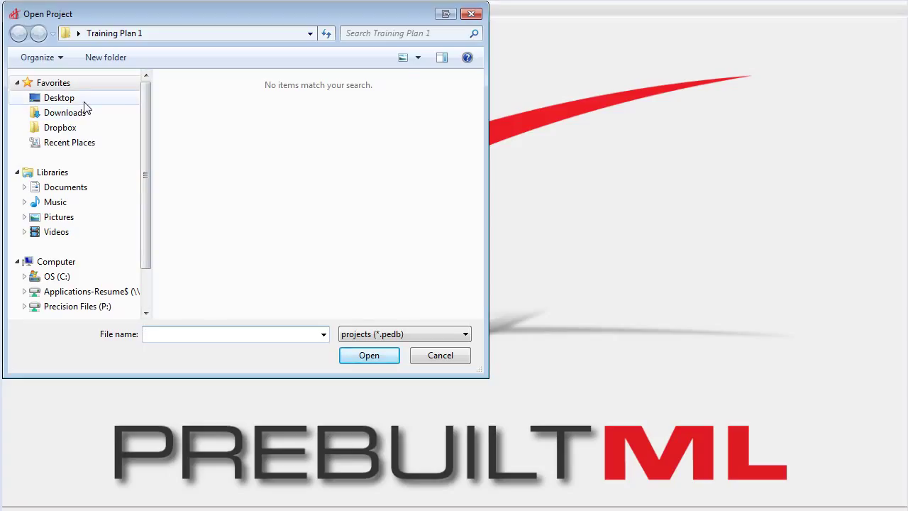
left_click(84, 103)
double_click(211, 237)
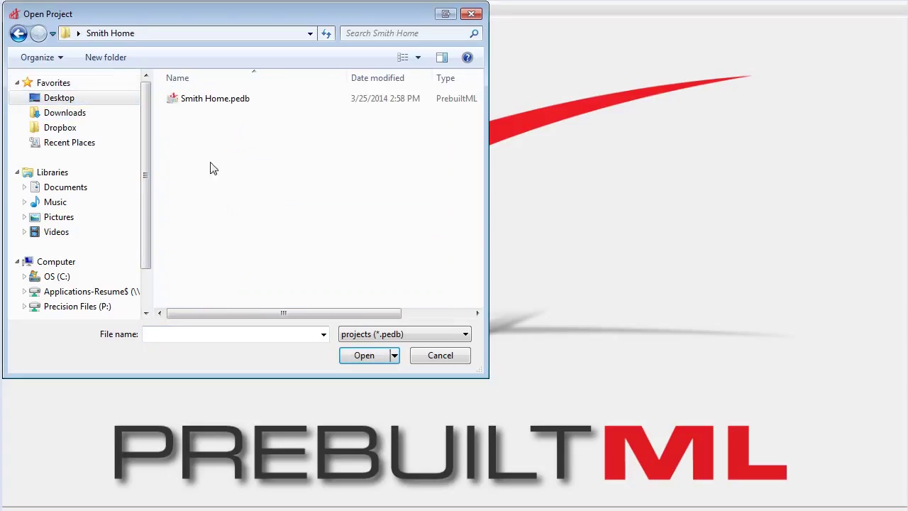
left_click(210, 99)
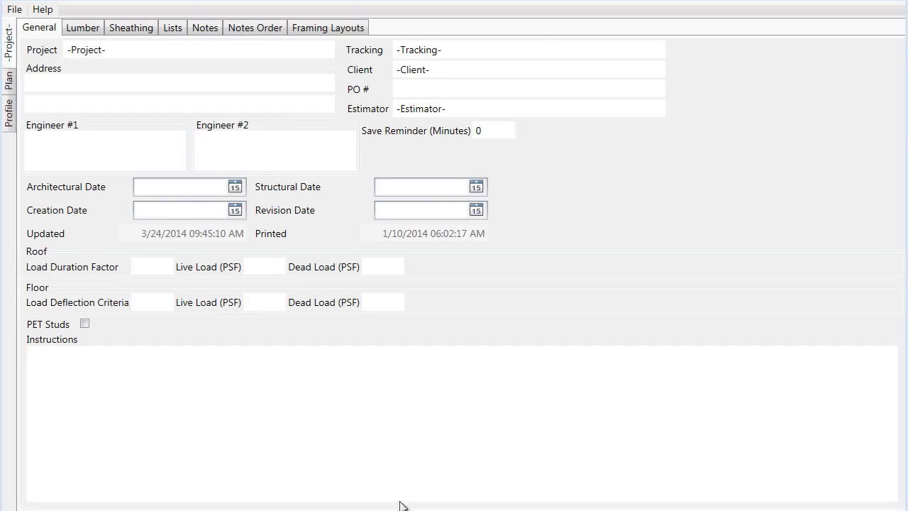
Step: Name the project The Smith Home and enter its street address and its city and state
left_click(110, 50)
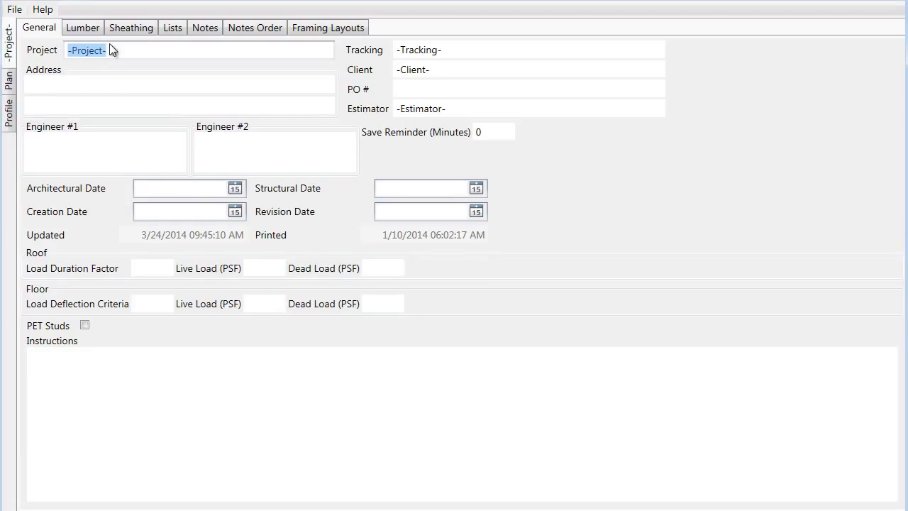
type("The Smith Home")
key("Tab")
type("1234 Wonder")
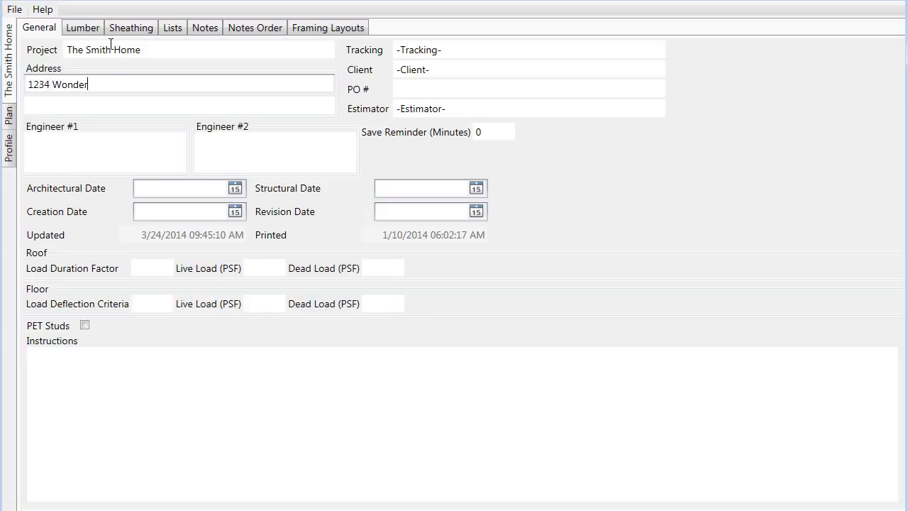
type("ful Street")
key("Tab")
type("Any")
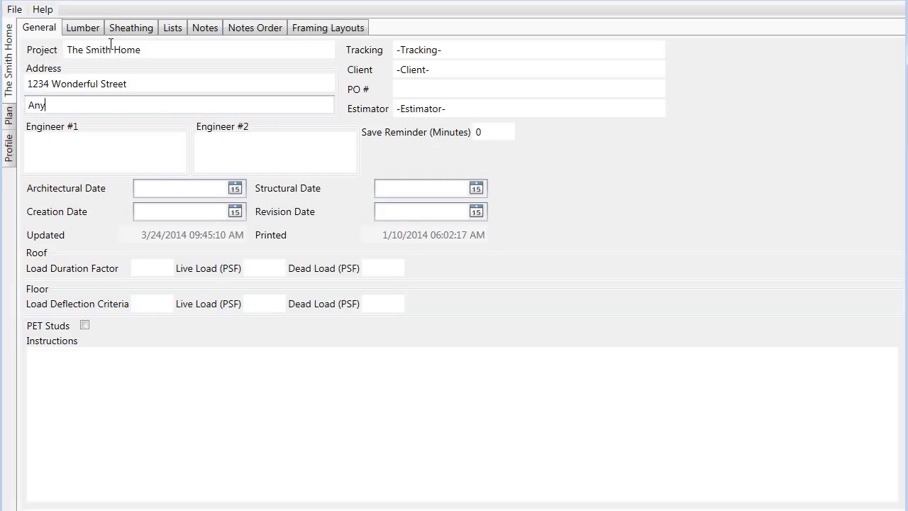
type("place, State")
key("Tab")
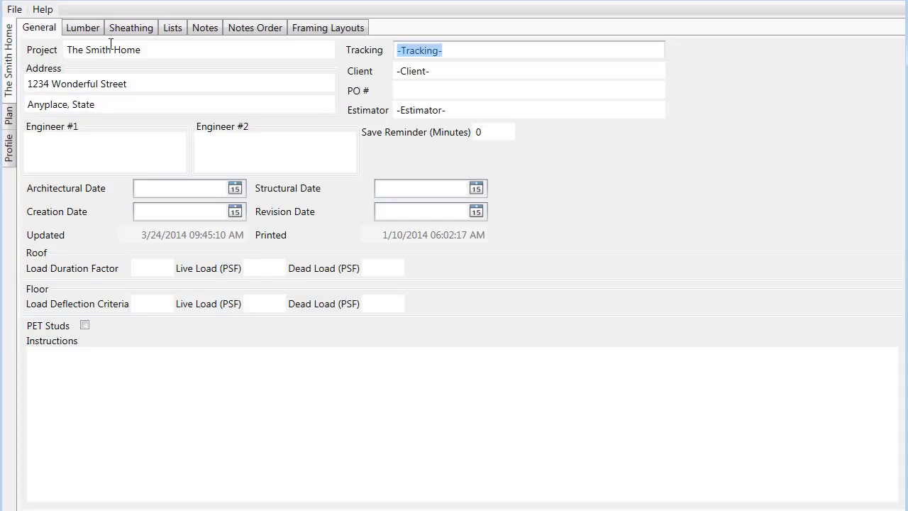
Step: Enter the tracking number, set the client to Joe's Framing, and fill in the estimator's initials
type("456")
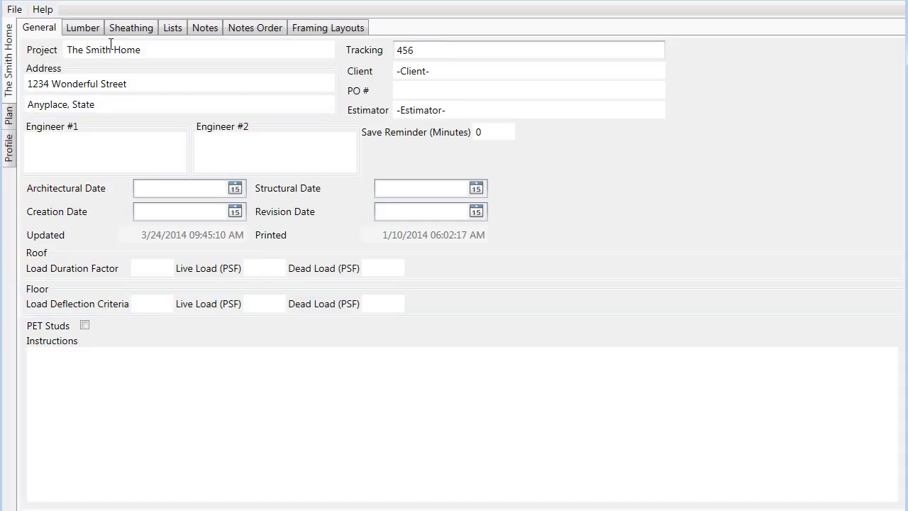
type("-789")
key("Tab")
type("Joe")
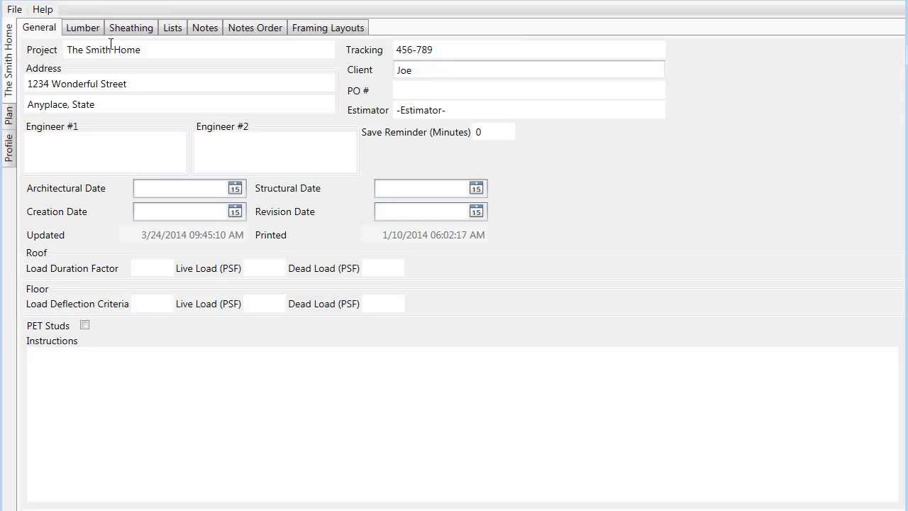
type("'s Framing")
key("Tab")
key("Tab")
type("ADF")
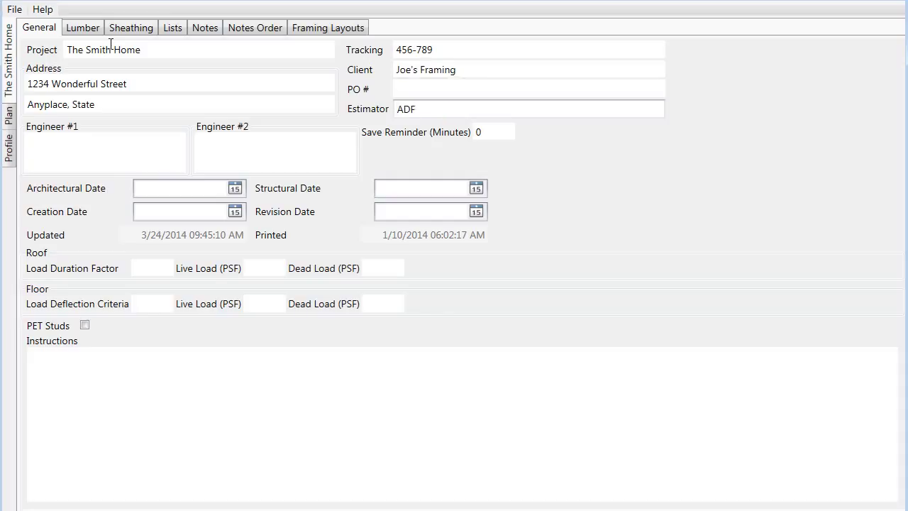
Step: Set the architectural date to 4/1/2014 and the structural date to 4/3/2014
left_click(239, 188)
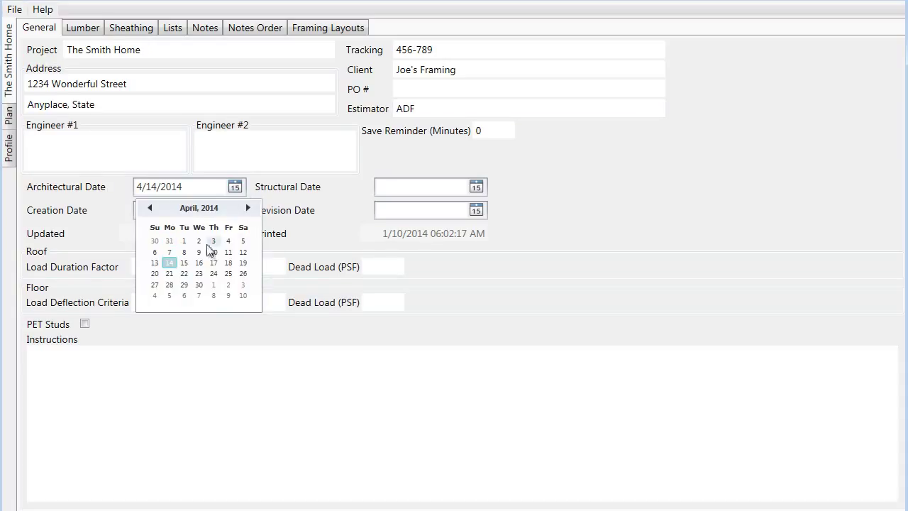
left_click(184, 242)
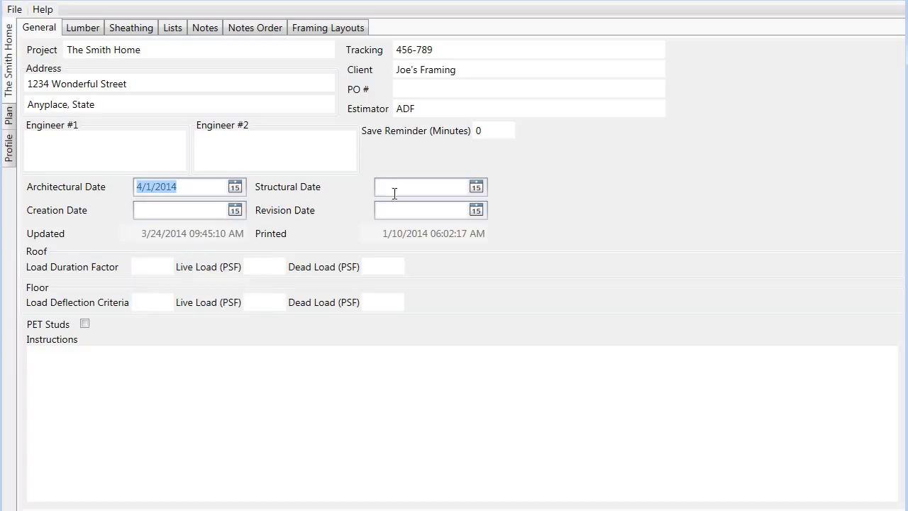
left_click(476, 187)
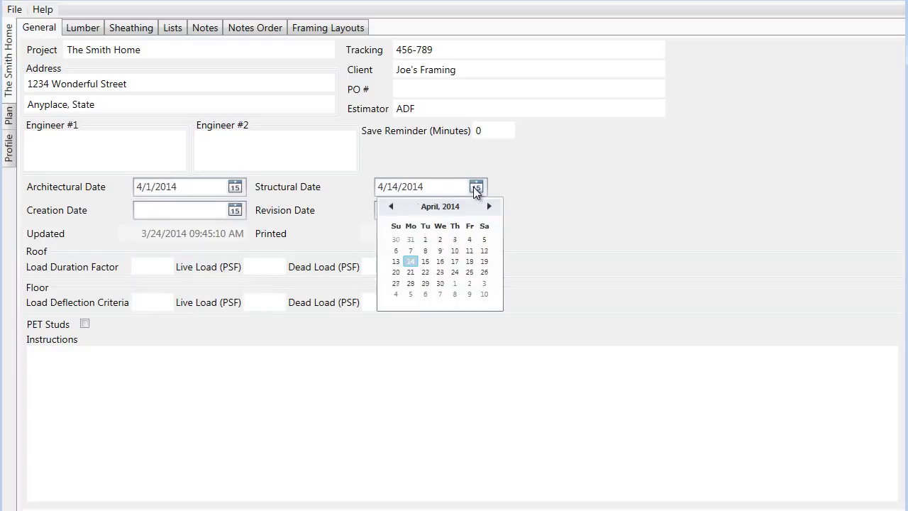
left_click(455, 240)
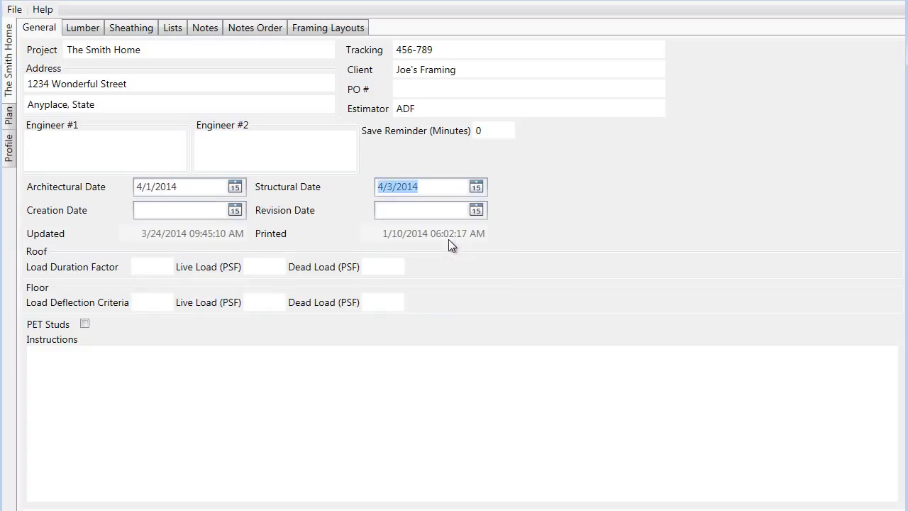
Step: Add the pages of Smith Home.pdf from the desktop's Smith Home folder to the project's plan
left_click(7, 117)
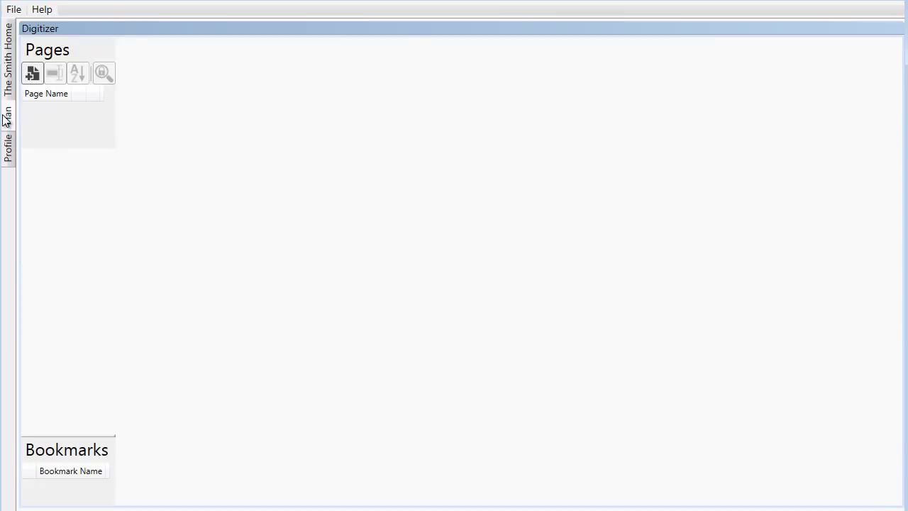
left_click(32, 74)
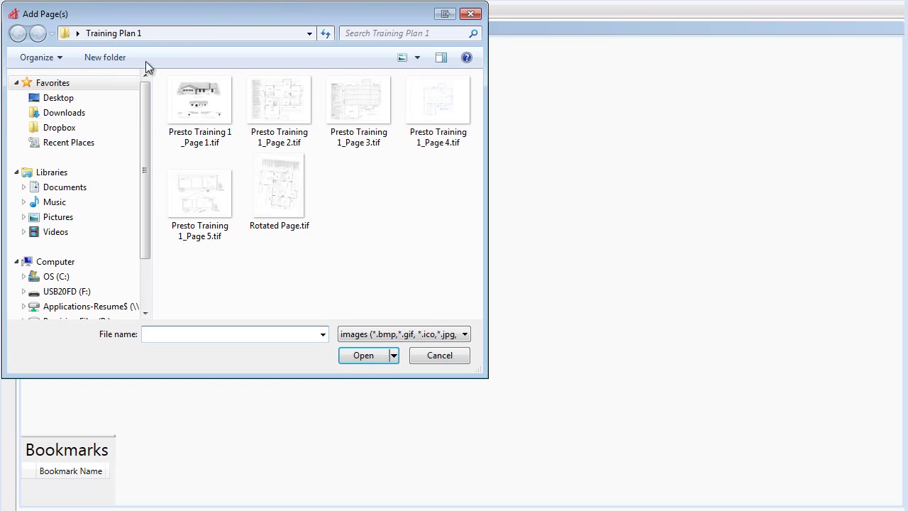
left_click(64, 98)
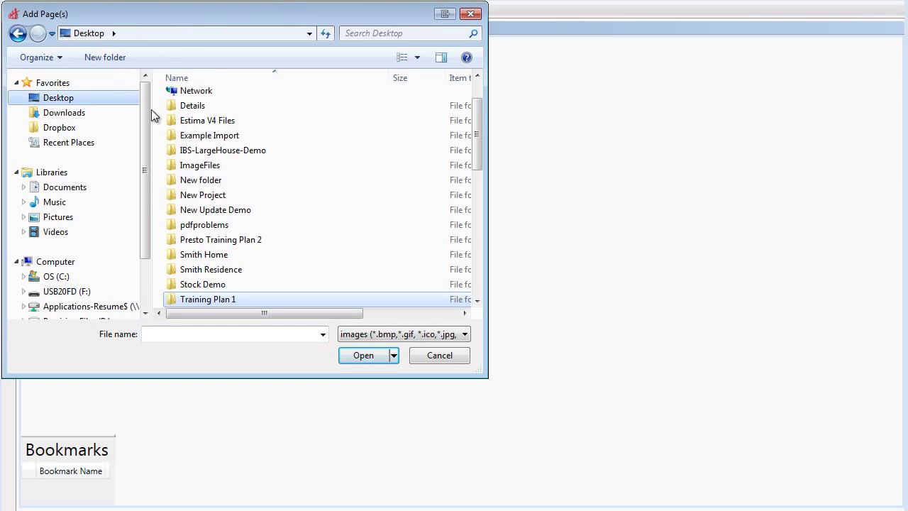
double_click(218, 255)
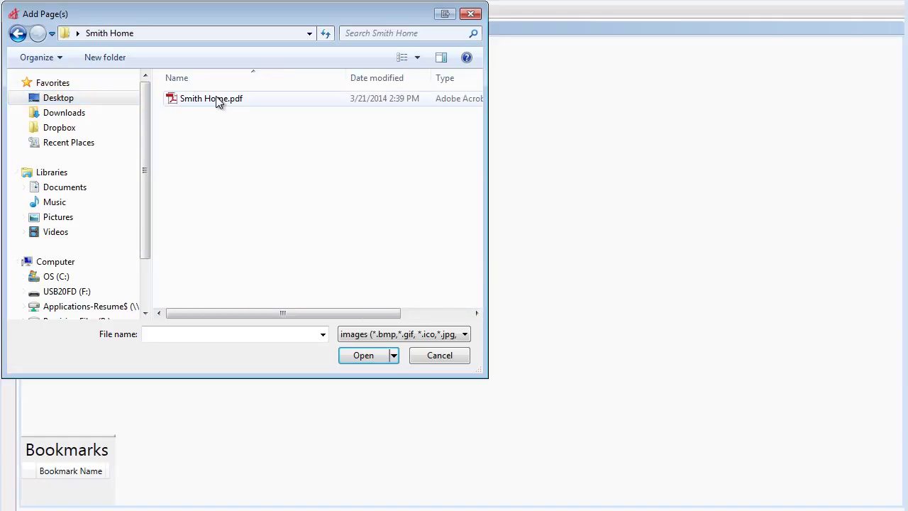
left_click(218, 102)
left_click(373, 356)
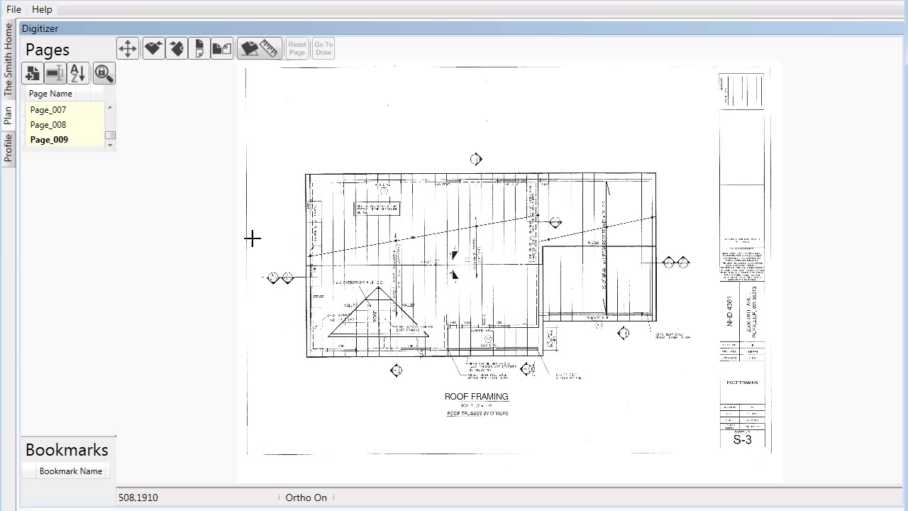
Step: Rename the first plan page, Page_001, as Foundation Plan
left_click_drag(110, 135, 110, 116)
left_click(53, 110)
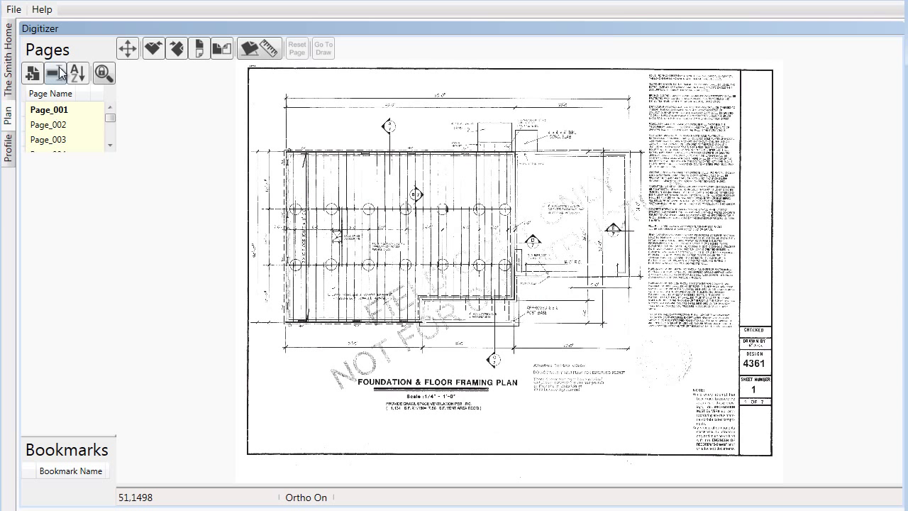
left_click(55, 73)
left_click(65, 108)
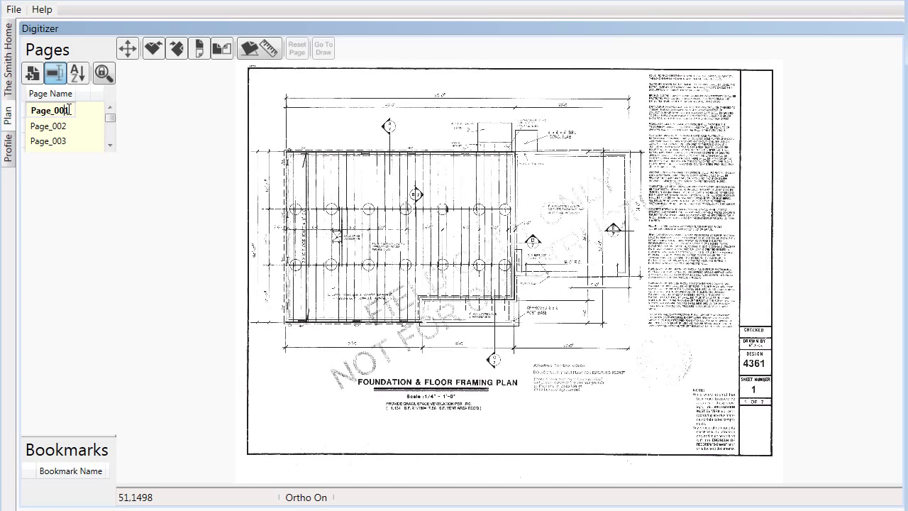
double_click(65, 109)
type("foundation pla")
key("BackSpace")
key("BackSpace")
key("BackSpace")
key("BackSpace")
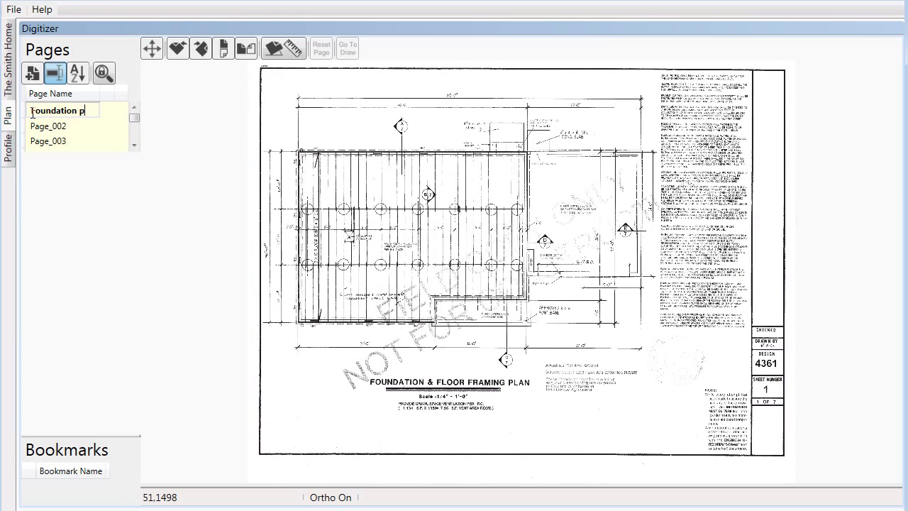
type("Plan")
key("Tab")
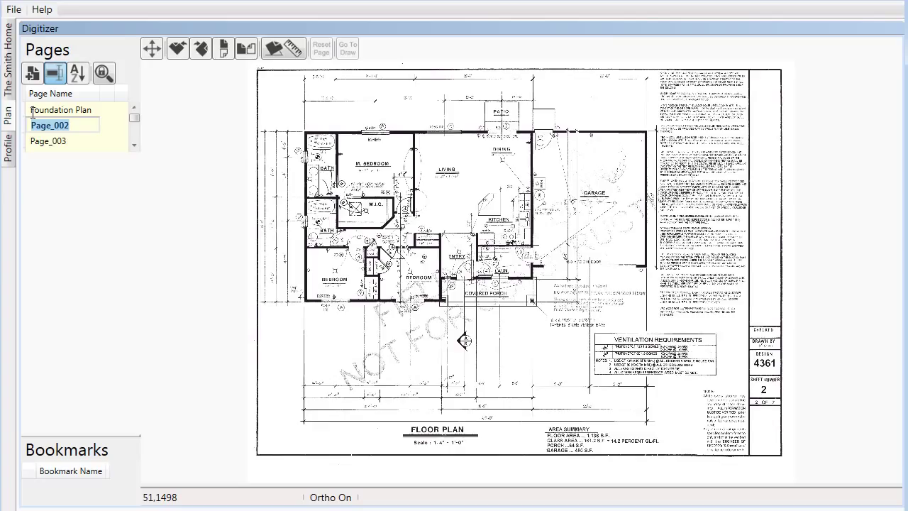
Step: Rename pages two to five with leading sheet numbers, including 3 Roof Plan, 4 Front and Rear Elevations and 5 Side Elevations
type("2")
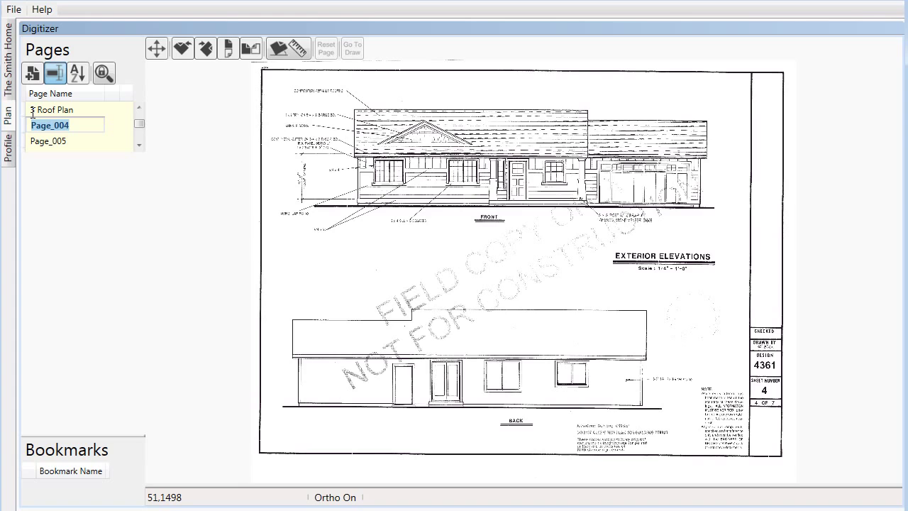
type("4 Front and Re")
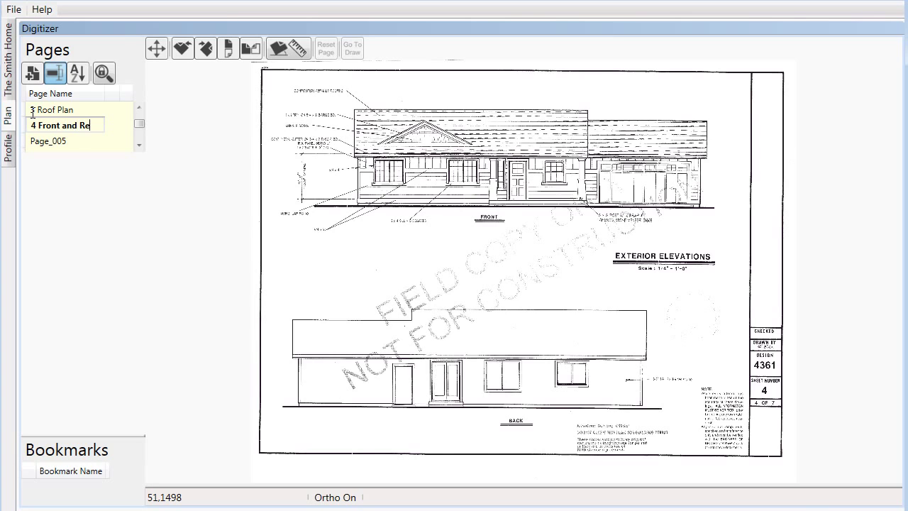
type("ar Elevati")
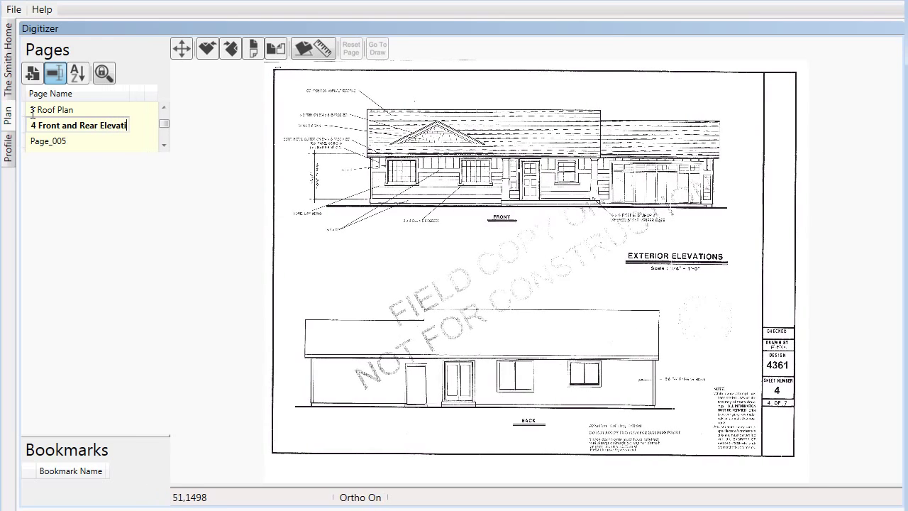
type("ons")
key("Return")
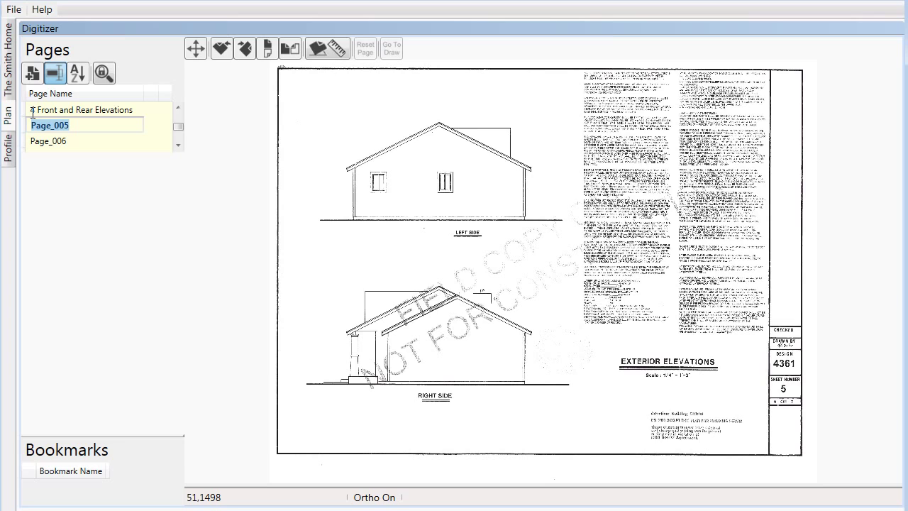
type("5 Side Elevations")
key("Return")
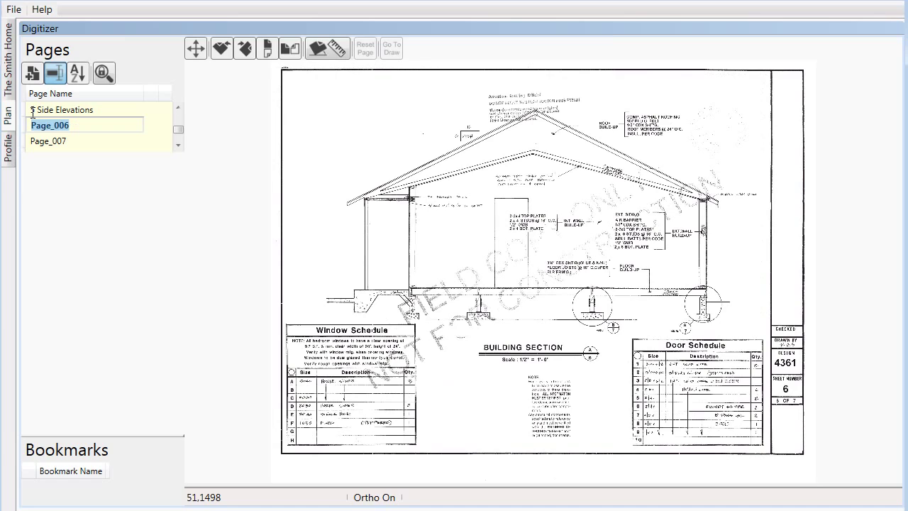
Step: Rename the remaining plan pages as 6 Sections, S1 Main Floor Framing, S2 Main Floor Plan and S3 Roof Framing Plan, then end renaming
type("6 Sections")
key("Return")
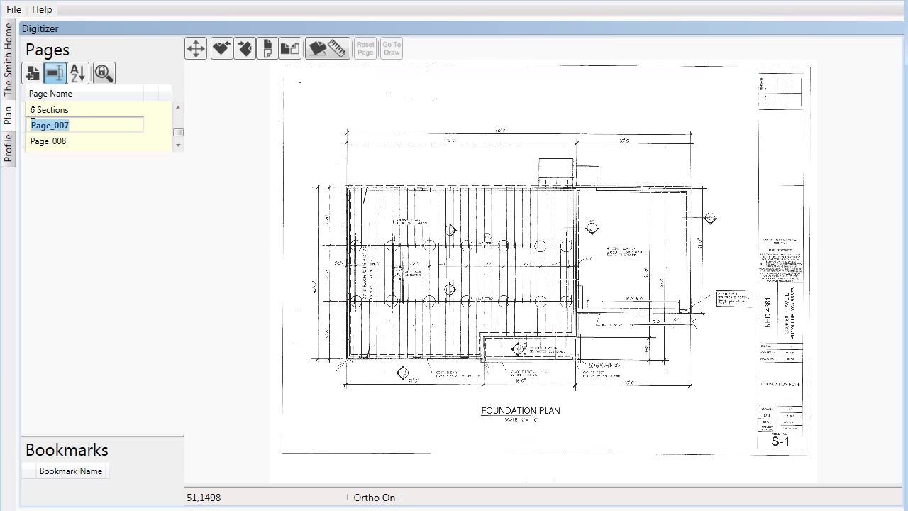
type("S1 Main Floor Framing")
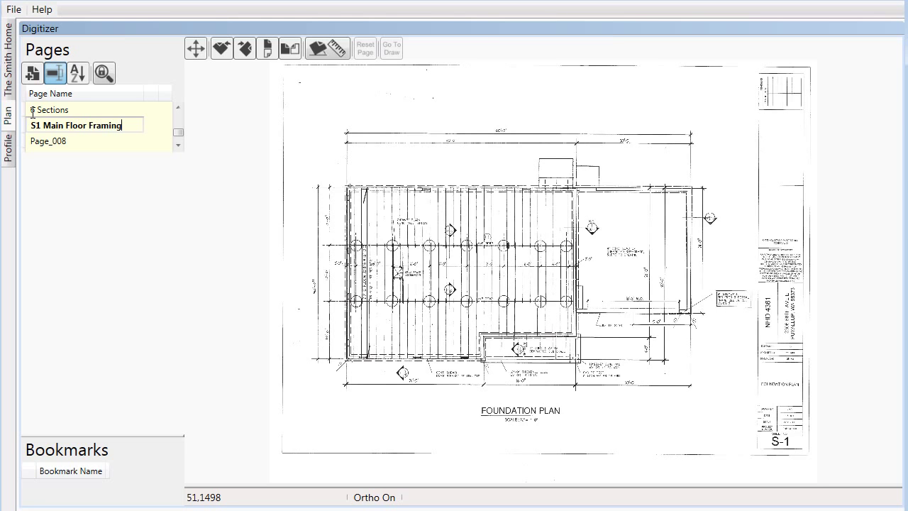
key("Return")
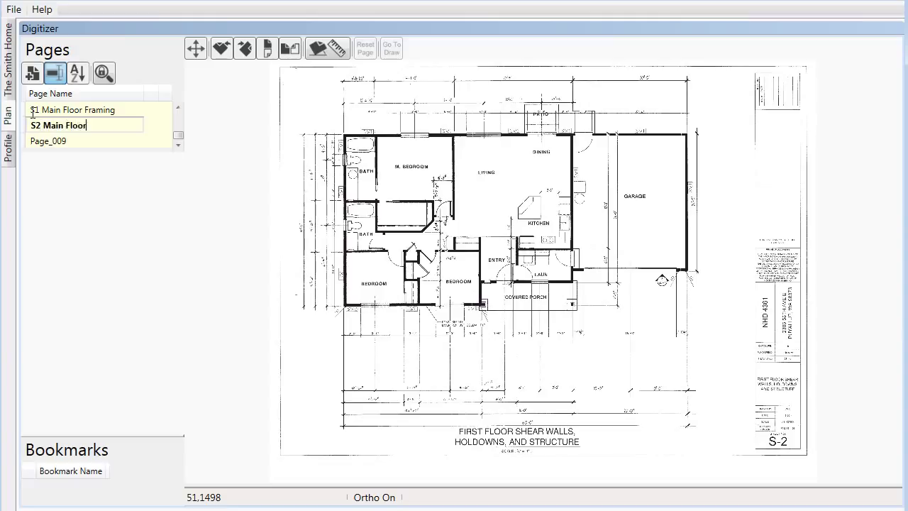
key("Tab")
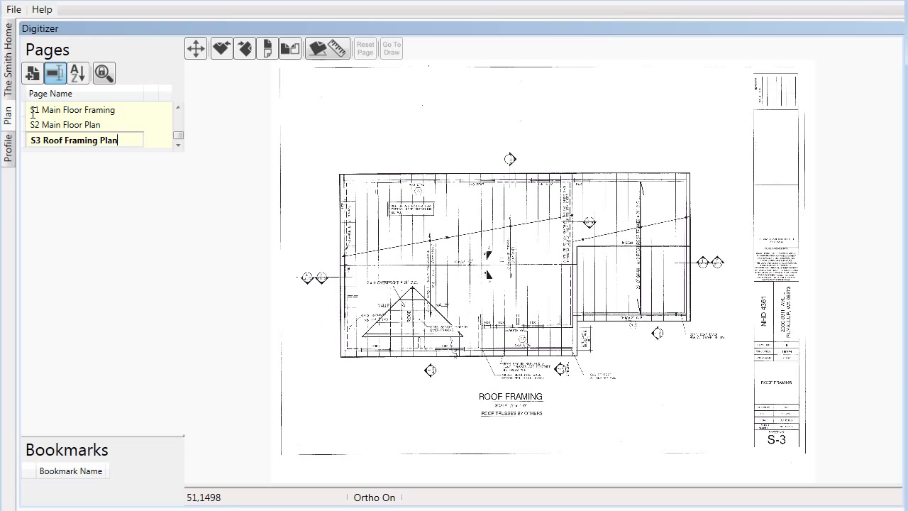
left_click(55, 74)
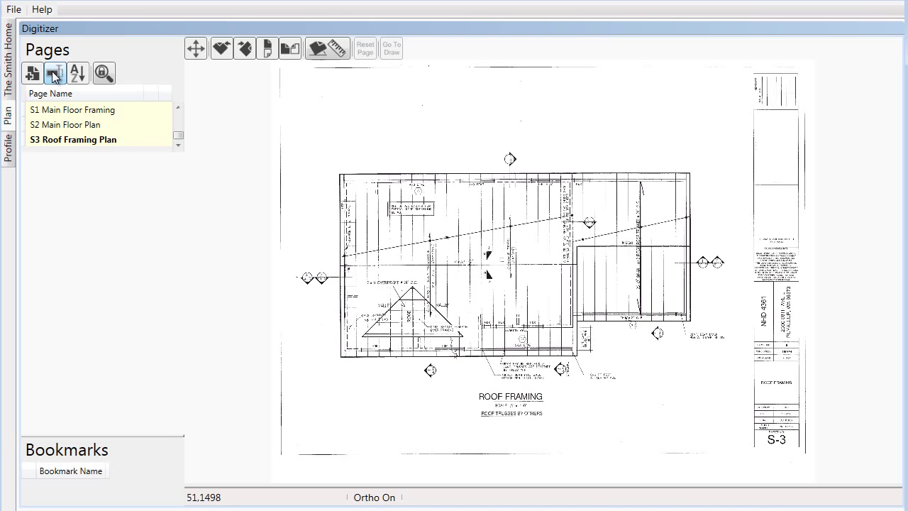
Step: Calibrate the horizontal scale of page S1 Main Floor Framing by tracing the main house's upper foundation edge as 40 feet
left_click(75, 110)
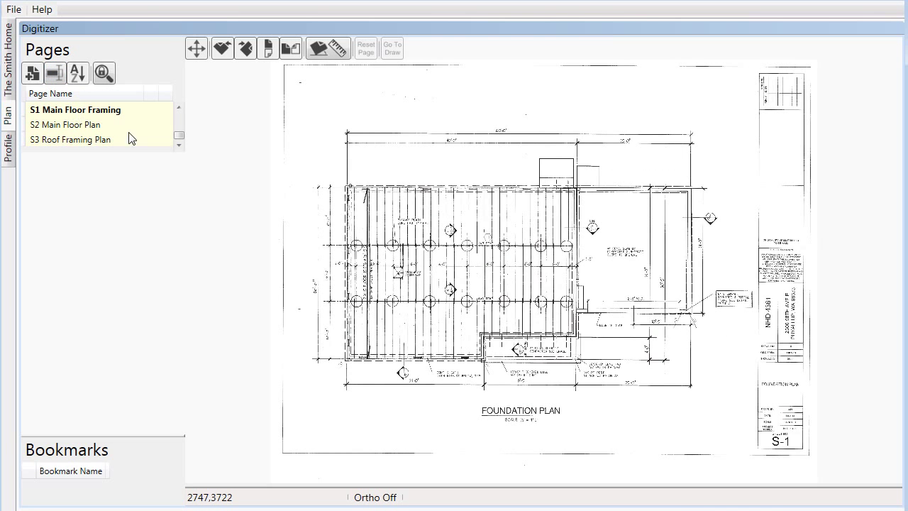
left_click(326, 50)
scroll(332, 105, "up", 3)
scroll(253, 245, "up", 3)
scroll(253, 245, "up", 3)
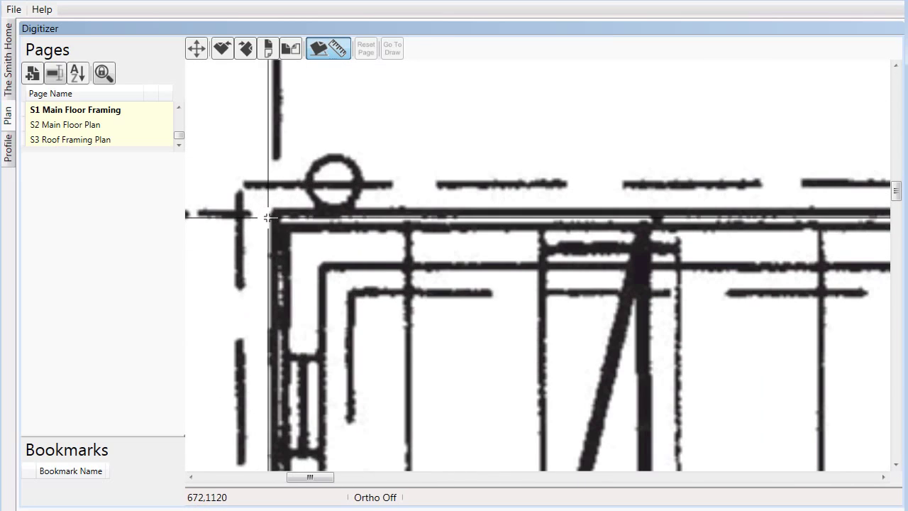
scroll(226, 213, "down", 6)
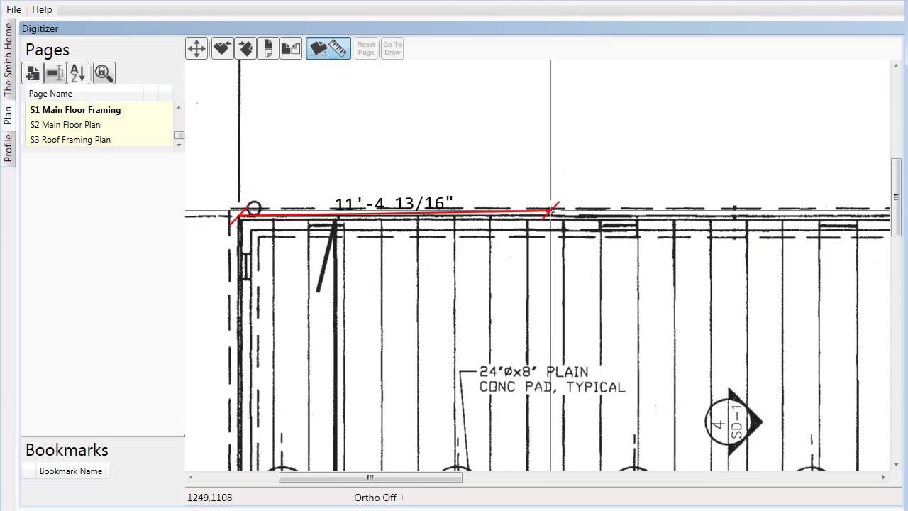
middle_click_drag(699, 251, 298, 260)
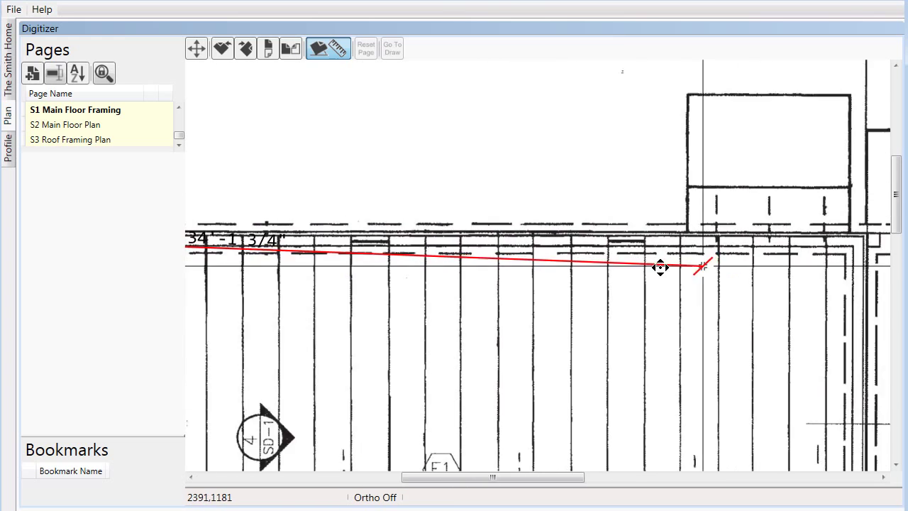
scroll(865, 223, "up", 3)
scroll(532, 217, "up", 6)
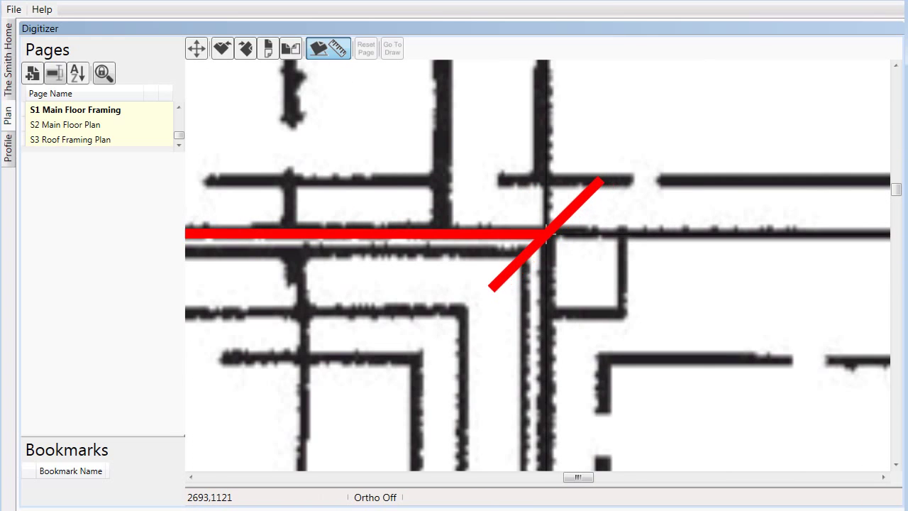
left_click(548, 234)
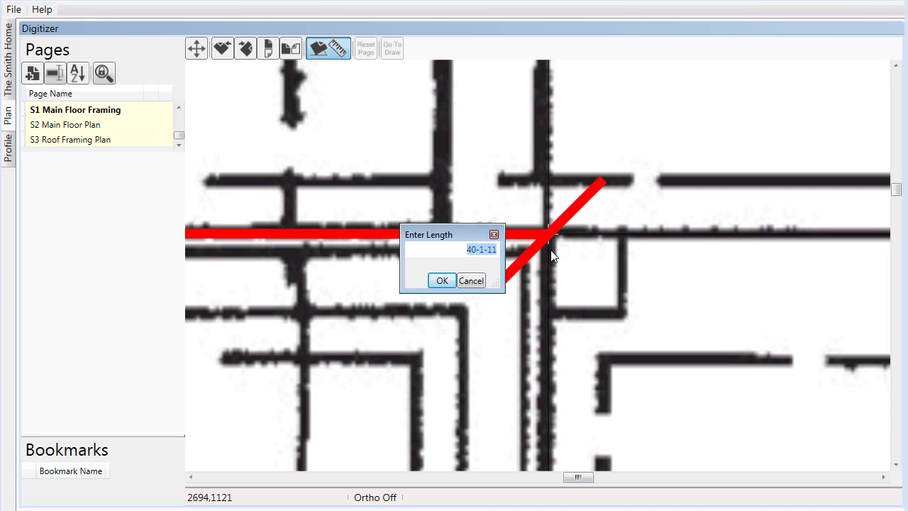
type("40")
key("Return")
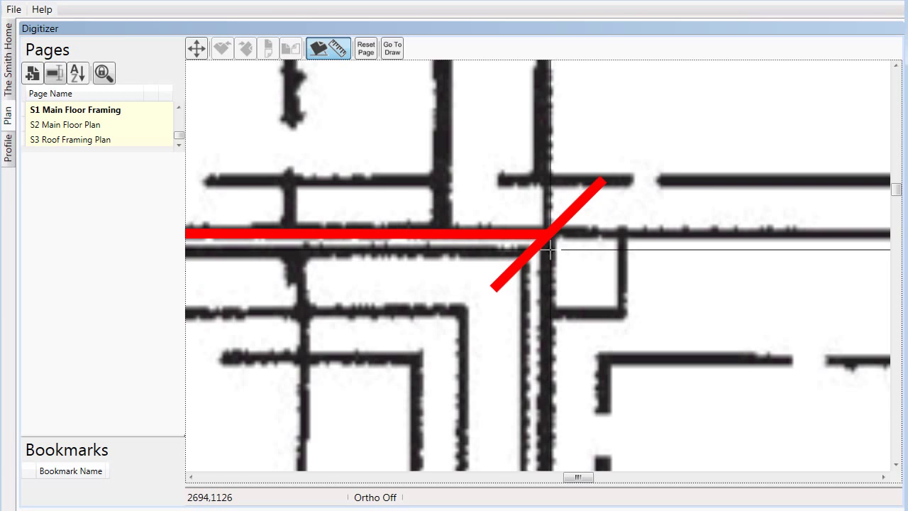
Step: Calibrate the page's vertical scale by tracing the foundation's left edge from the upper to the lower corner as 30 feet
scroll(662, 254, "down", 5)
scroll(662, 254, "down", 3)
scroll(285, 118, "down", 1)
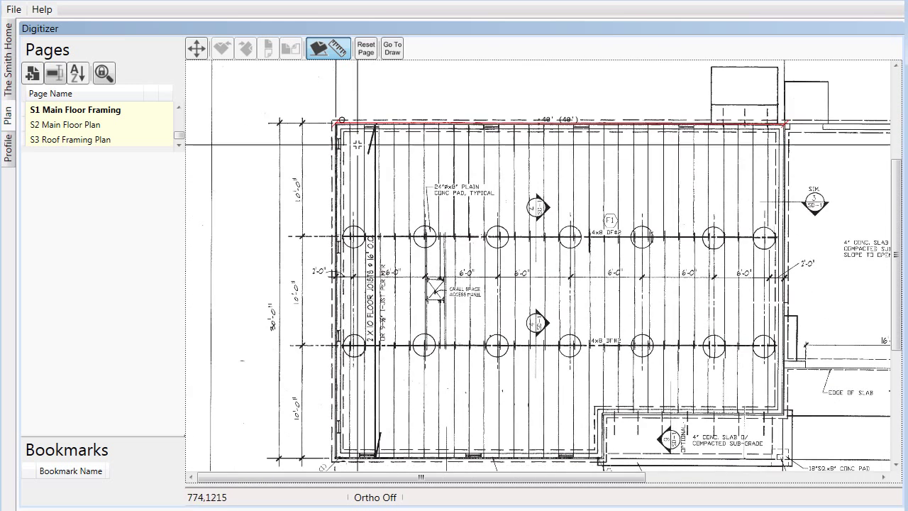
scroll(285, 117, "up", 5)
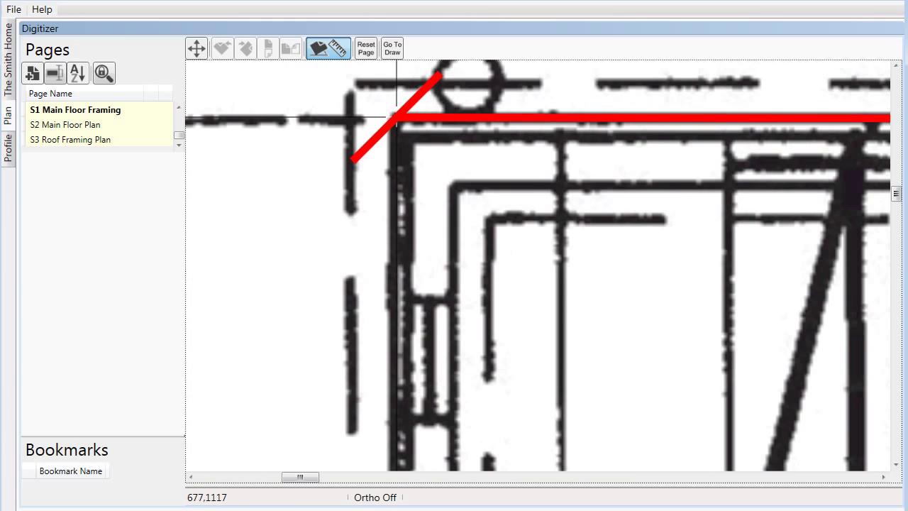
left_click(397, 117)
scroll(408, 113, "down", 5)
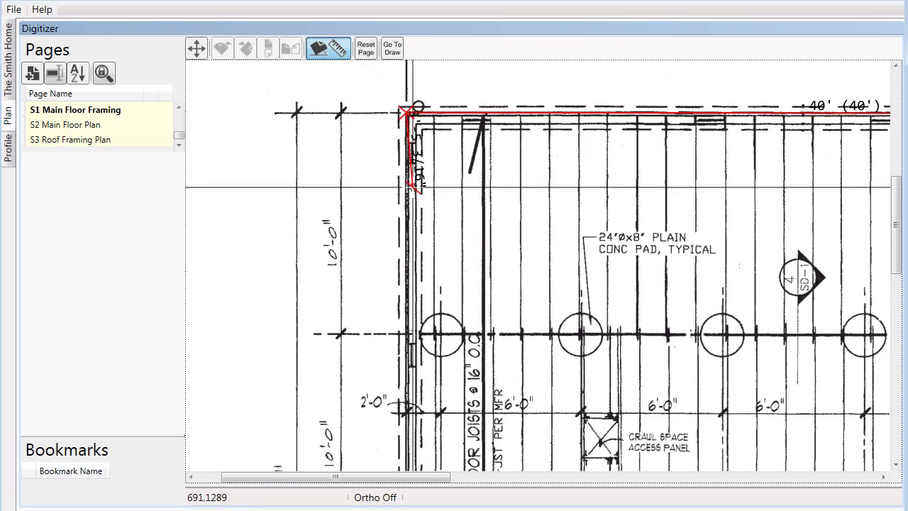
scroll(418, 217, "up", 2)
scroll(406, 348, "up", 4)
scroll(406, 347, "up", 2)
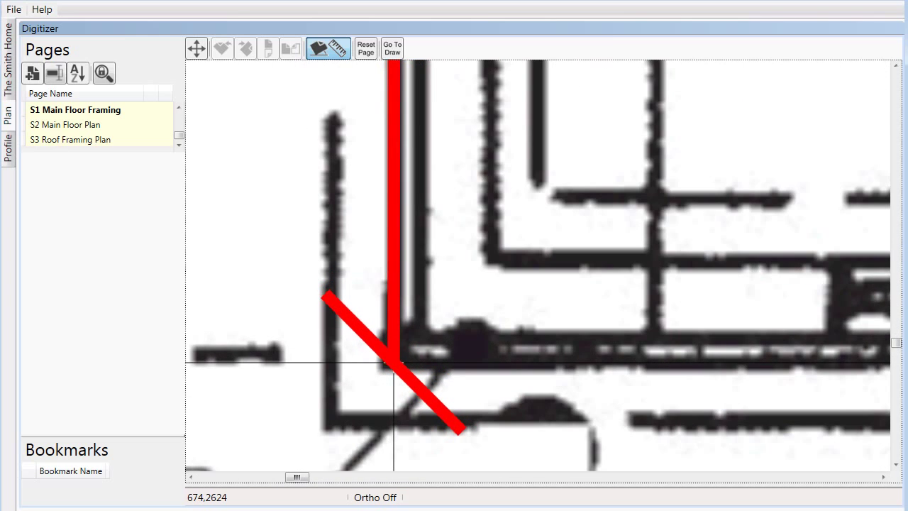
left_click(394, 364)
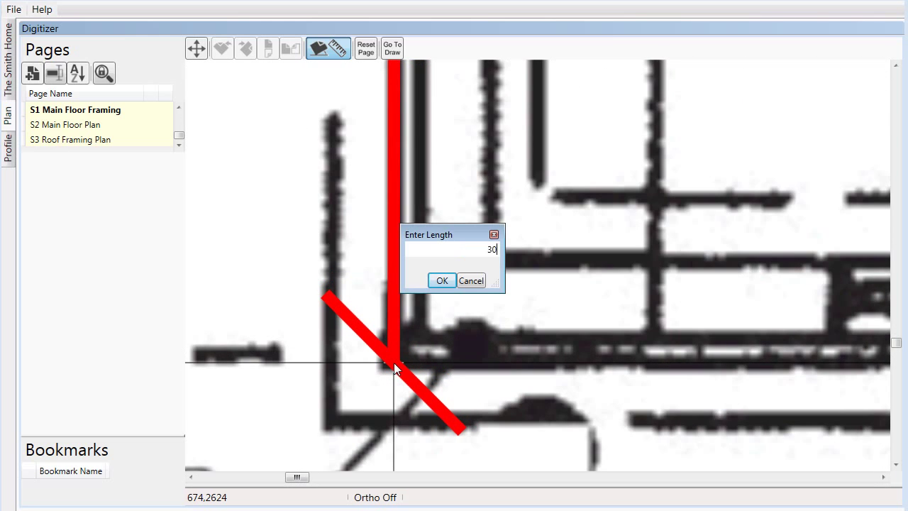
key("Return")
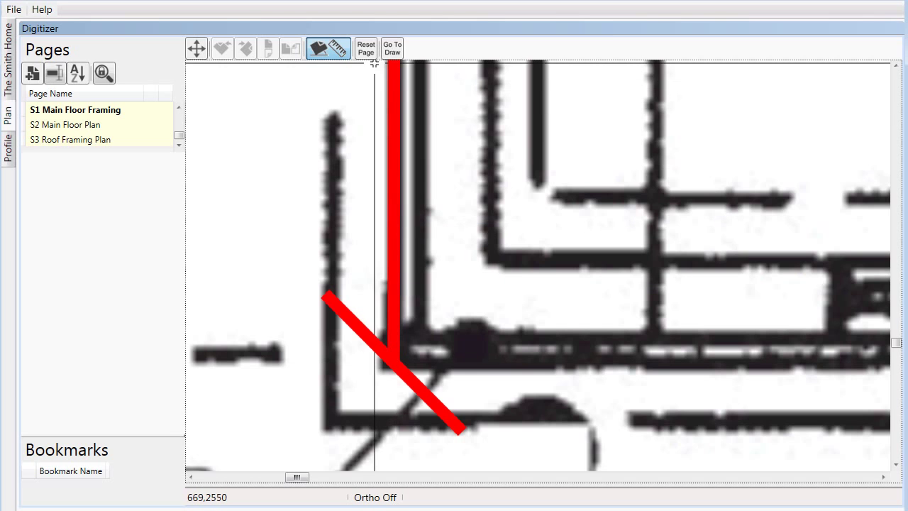
Step: Switch to drawing and start a floor container at the foundation's lower-left corner, running its first edge about 30' to the upper-left corner
left_click(392, 48)
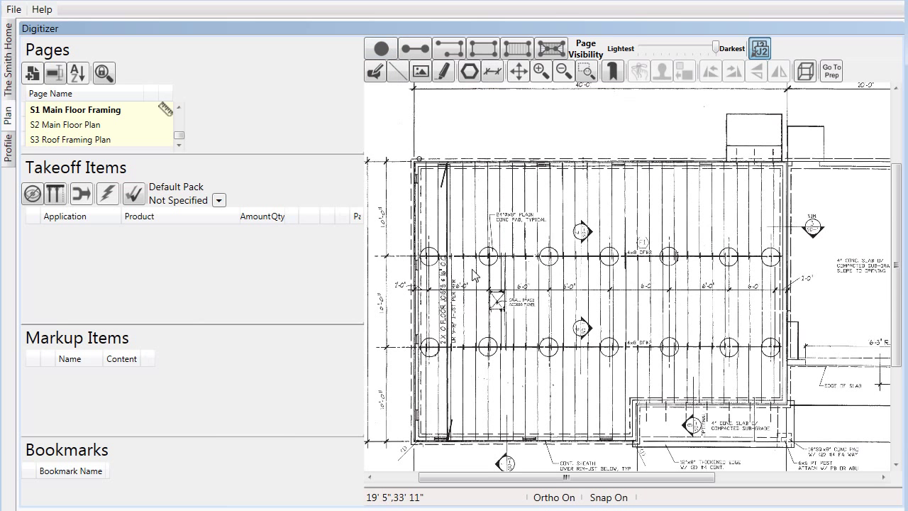
left_click(516, 50)
scroll(420, 441, "up", 5)
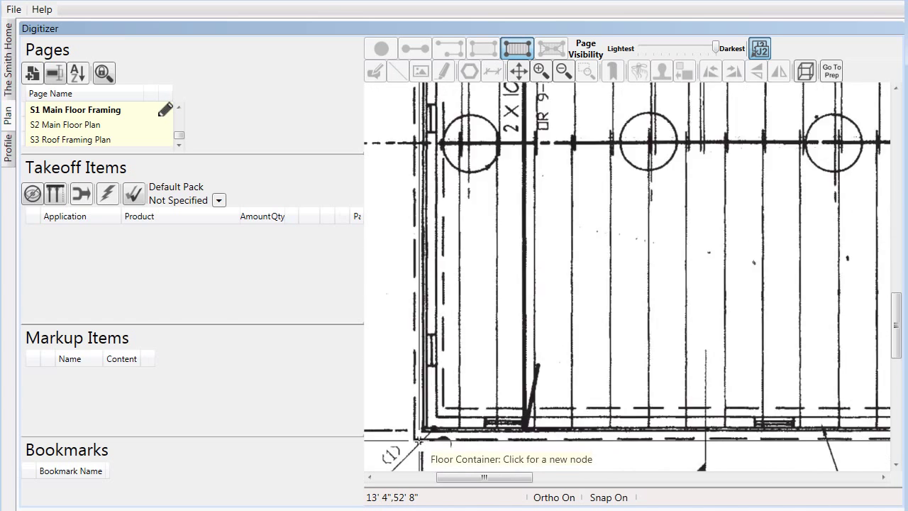
scroll(420, 440, "up", 2)
left_click(424, 428)
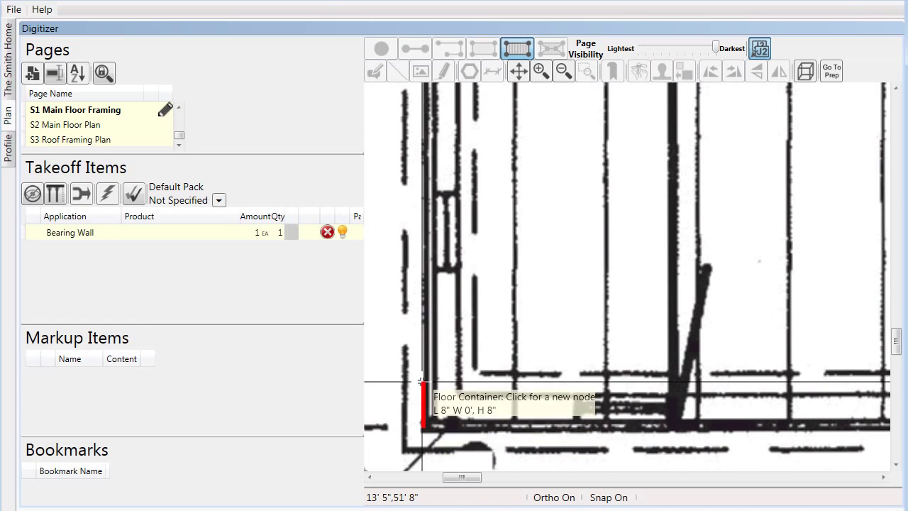
scroll(433, 283, "down", 4)
scroll(429, 158, "up", 3)
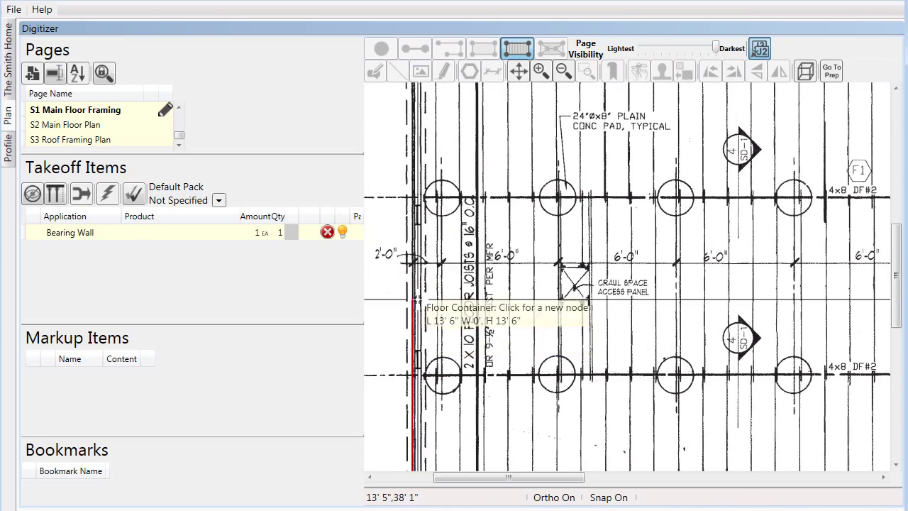
scroll(394, 162, "up", 3)
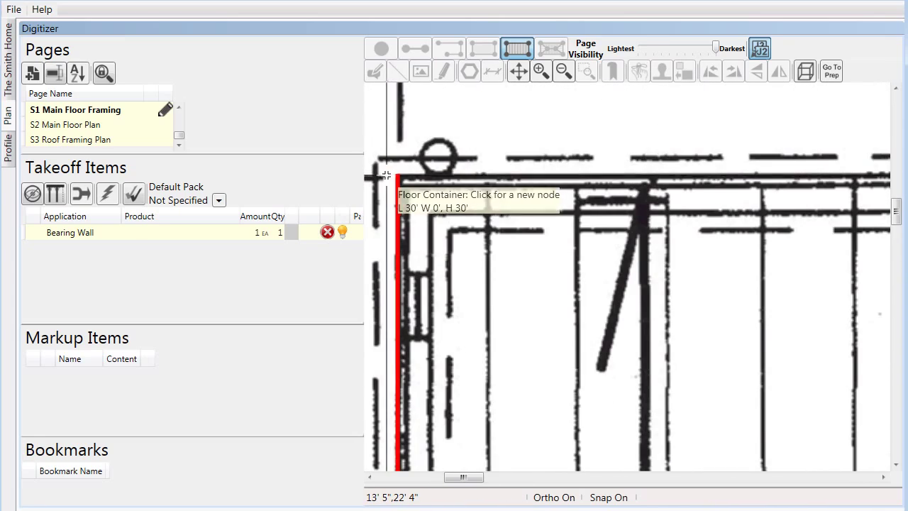
left_click(411, 192)
Step: Continue the floor container along the upper foundation edge to the garage side and down the right edge to the covered-porch recess
scroll(497, 191, "down", 5)
scroll(624, 202, "up", 3)
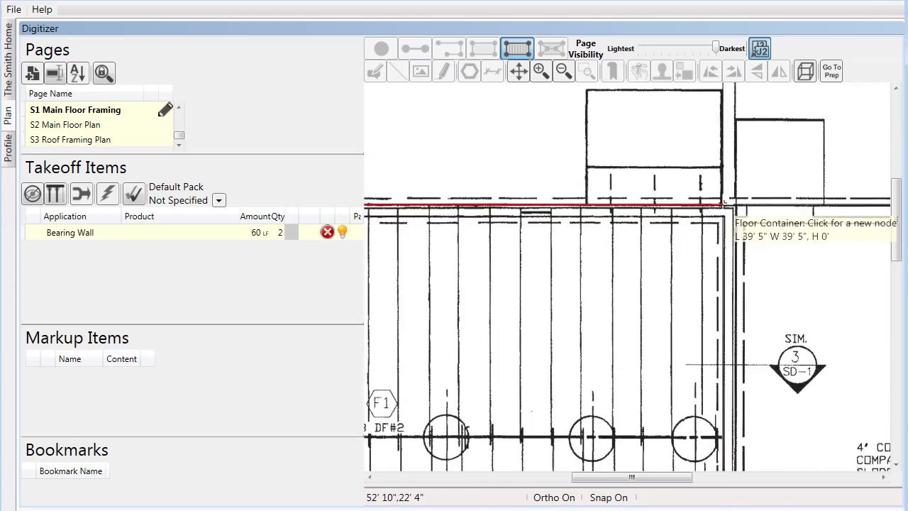
scroll(759, 213, "up", 3)
left_click(737, 206)
scroll(703, 177, "down", 3)
middle_click_drag(710, 334, 608, 173)
scroll(661, 306, "up", 3)
scroll(661, 307, "up", 4)
scroll(691, 250, "down", 4)
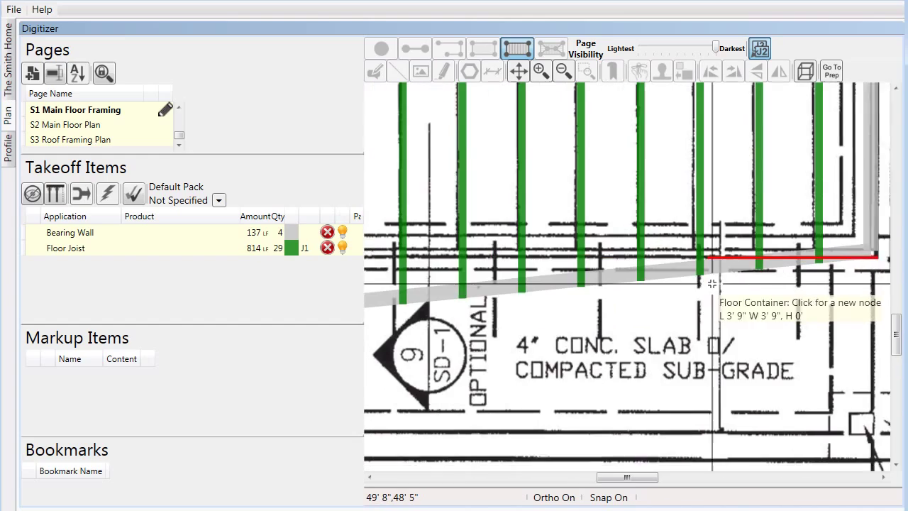
Step: Trace the porch recess about 16' wide and 4' deep to the lower foundation edge and finish the floor container
scroll(741, 274, "up", 2)
scroll(523, 259, "up", 3)
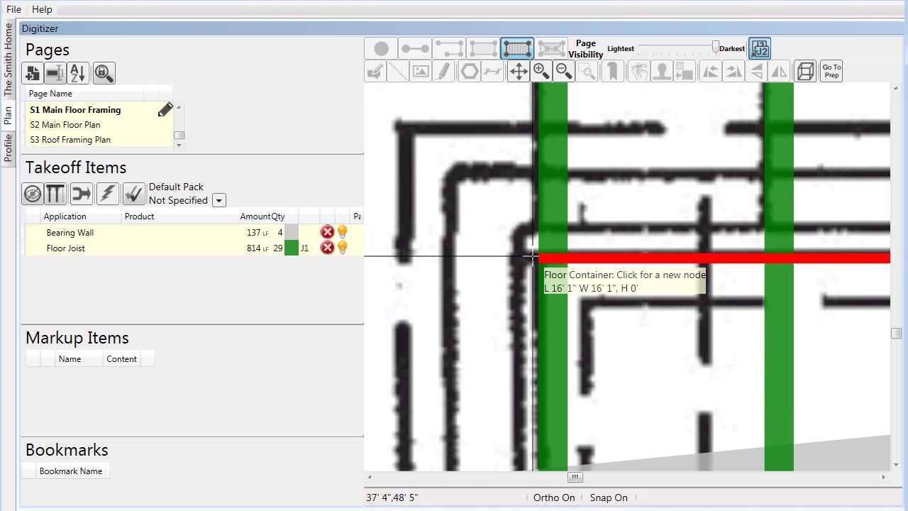
left_click(532, 256)
scroll(557, 238, "down", 3)
scroll(558, 421, "up", 1)
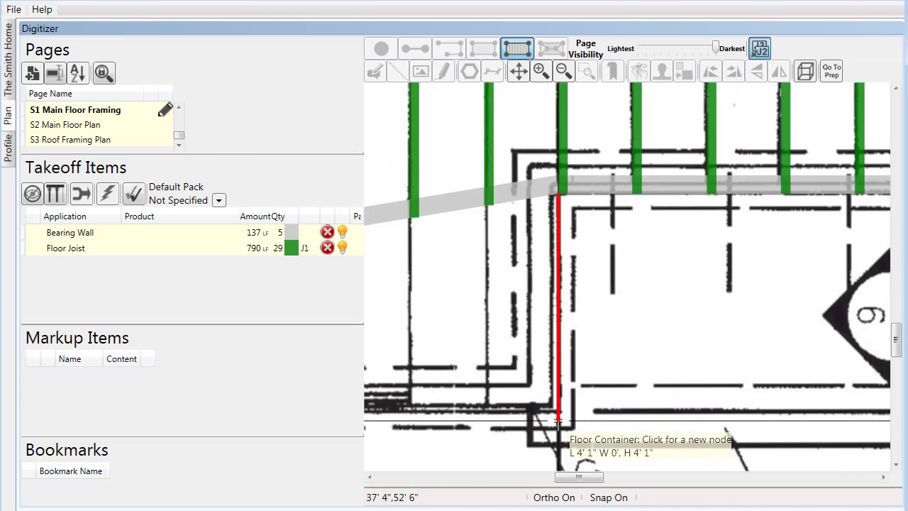
scroll(558, 418, "up", 2)
left_click(557, 401)
scroll(561, 390, "down", 4)
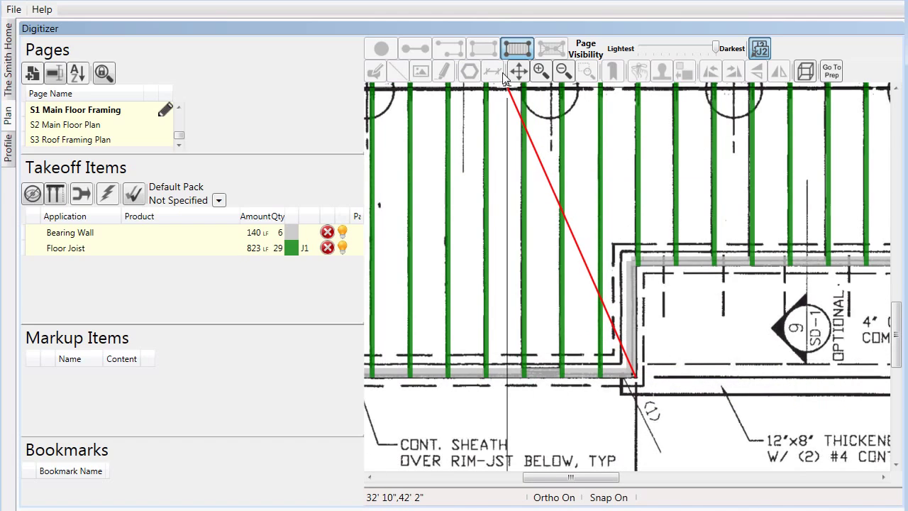
left_click(525, 44)
Step: Set the floor section's FOL line along a joist line drawn on the plan above the 24" concrete pad note
scroll(601, 204, "down", 3)
scroll(652, 371, "up", 1)
scroll(550, 284, "up", 3)
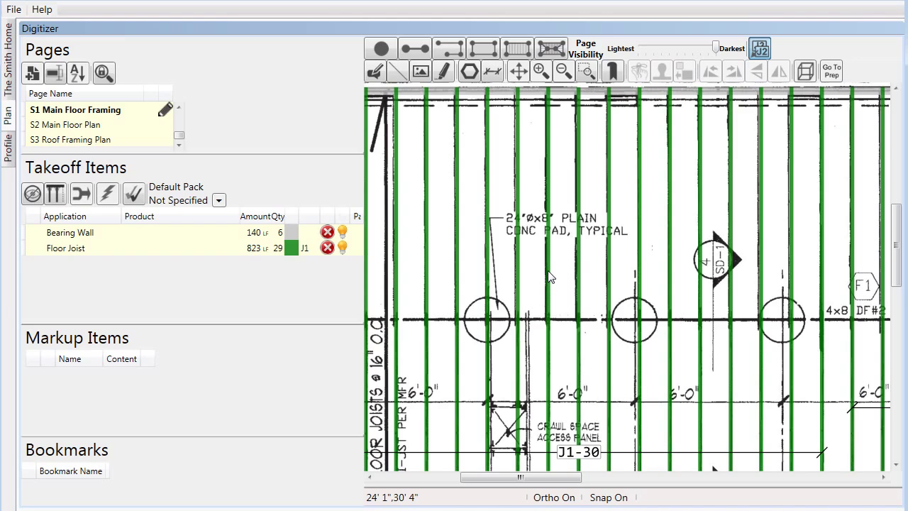
right_click(532, 148)
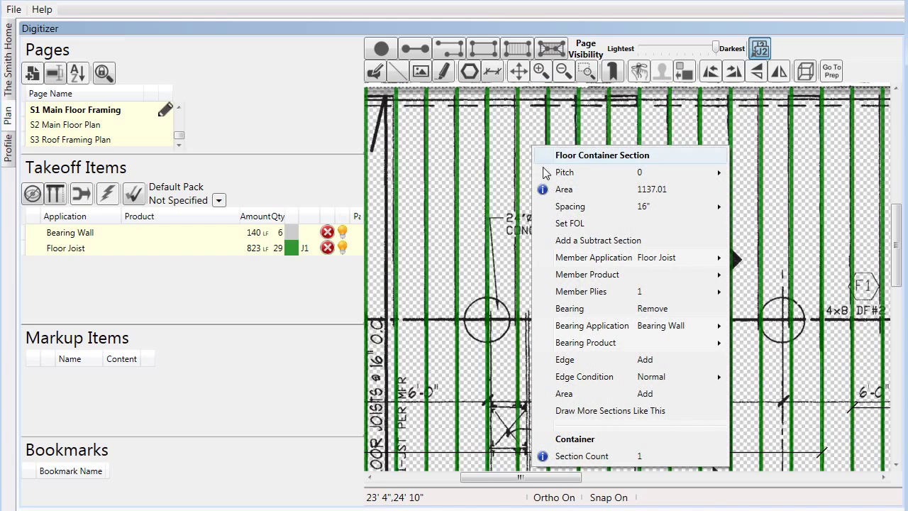
left_click(573, 223)
scroll(514, 145, "up", 4)
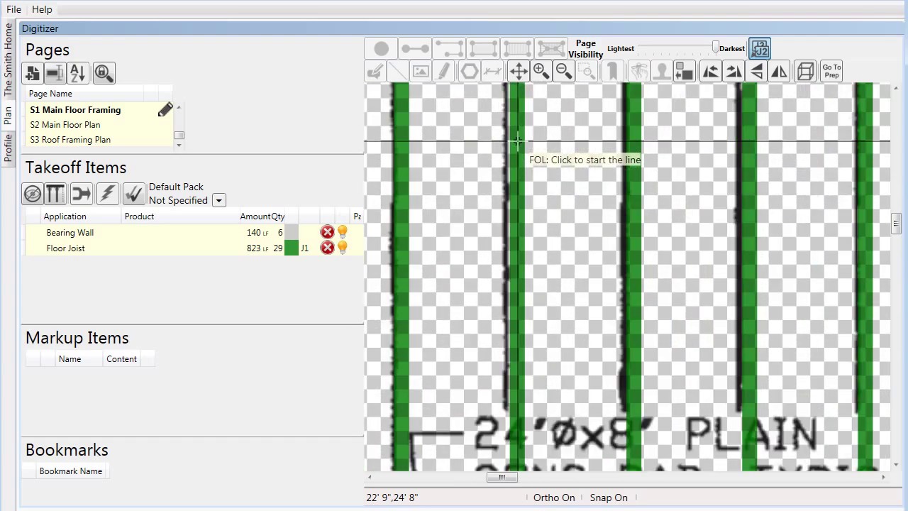
left_click(509, 135)
left_click(507, 204)
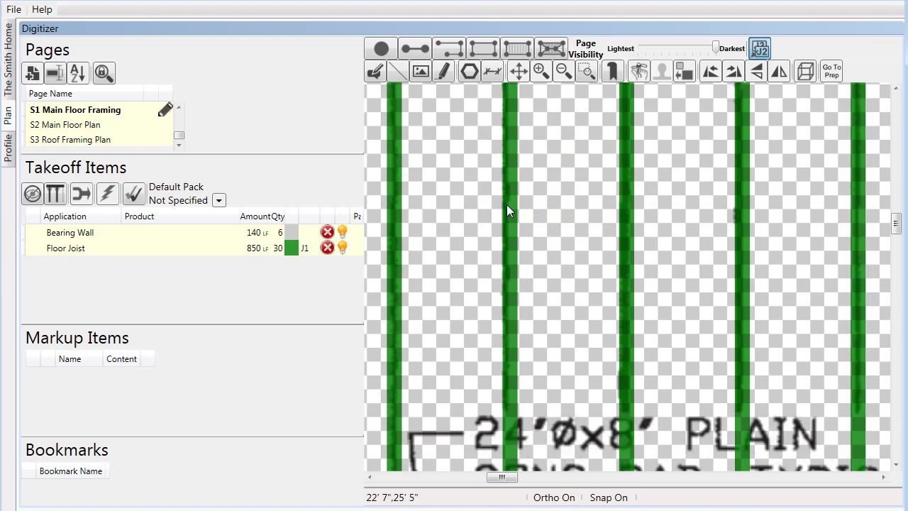
Step: Set the default pack for the takeoff items to Main Floor
scroll(537, 174, "down", 4)
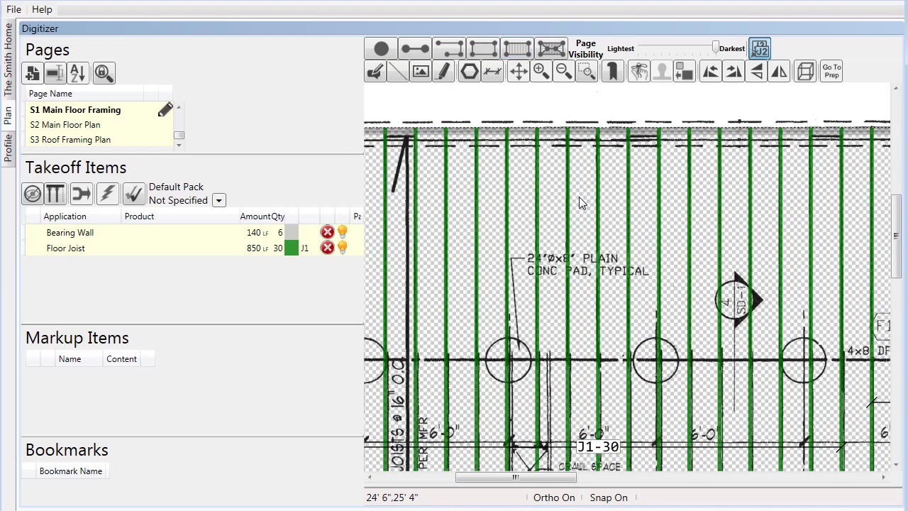
scroll(586, 184, "down", 3)
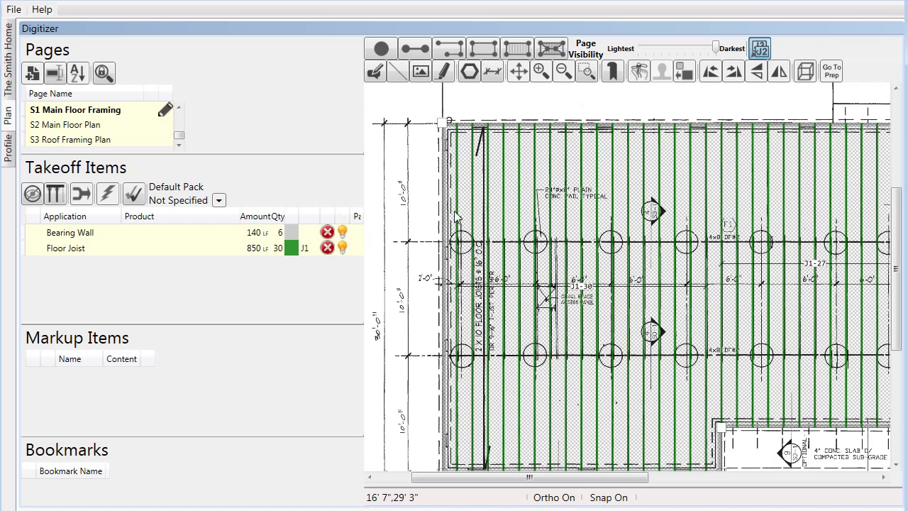
left_click(219, 201)
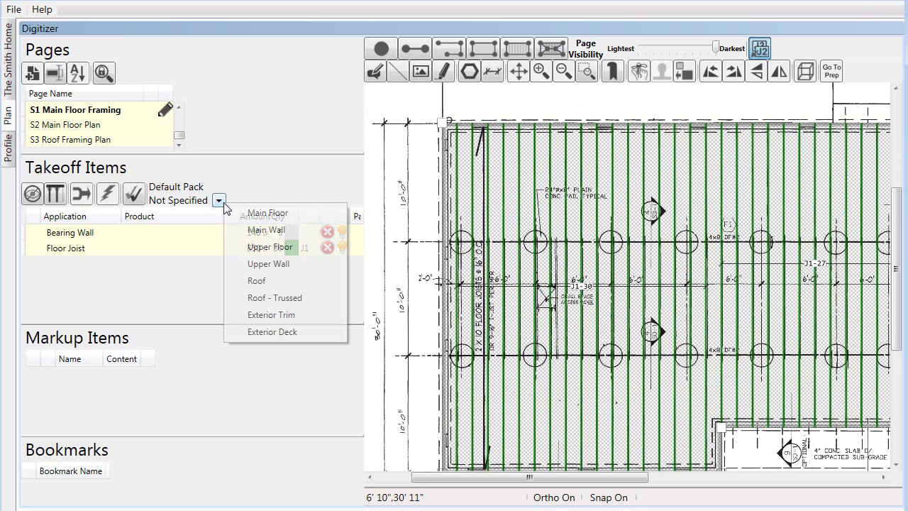
left_click(275, 217)
Step: Assign the product 1-3/4"x11-7/8" TJI® 110 to the Floor Joist takeoff item
right_click(125, 254)
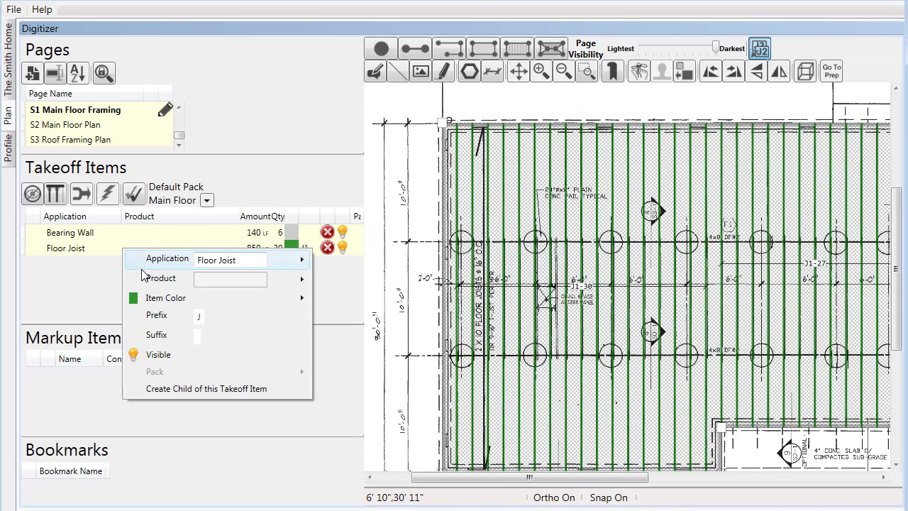
mouse_move(153, 279)
left_click(397, 276)
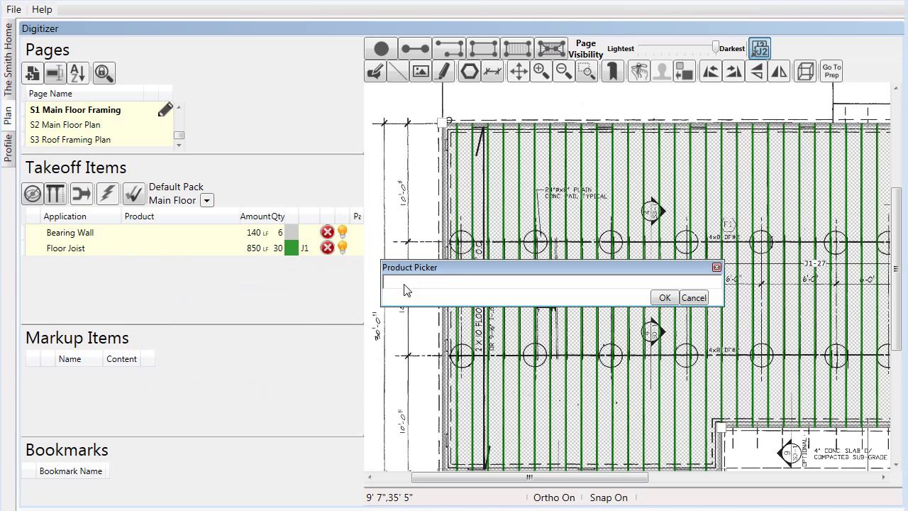
left_click(430, 287)
type("tji")
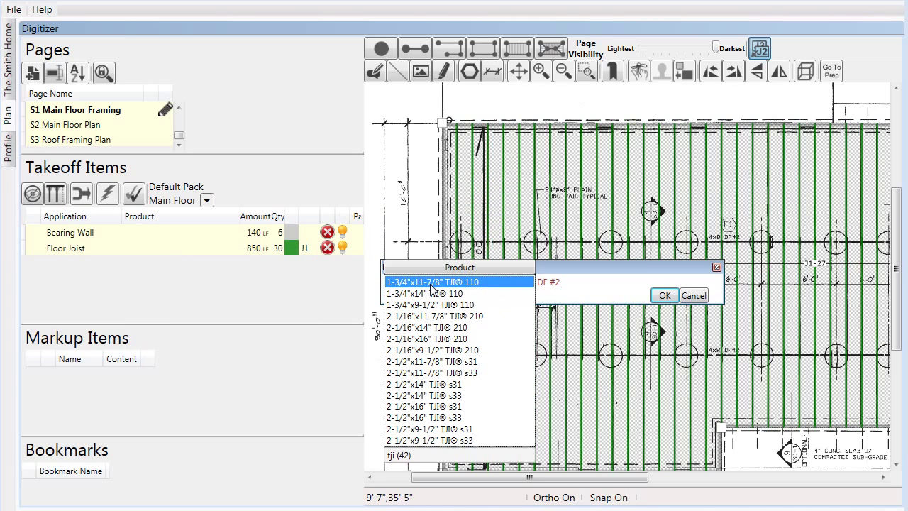
left_click(431, 282)
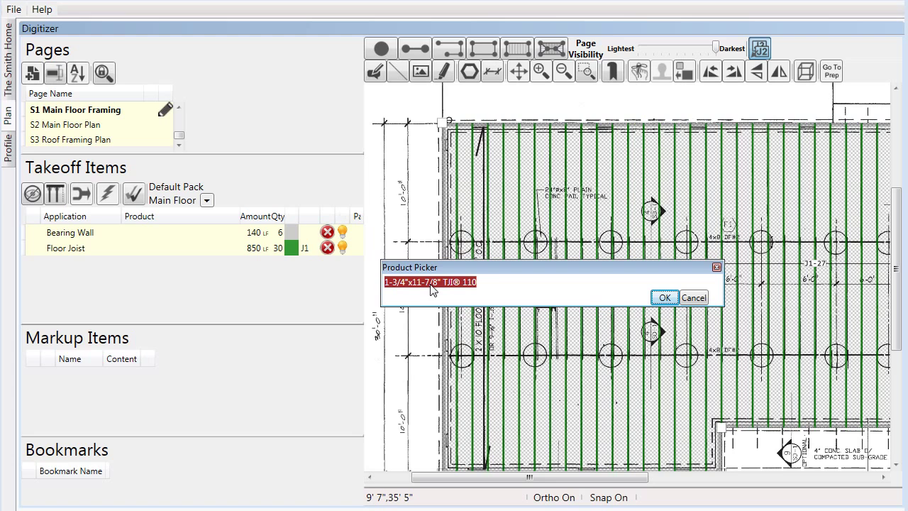
left_click(667, 299)
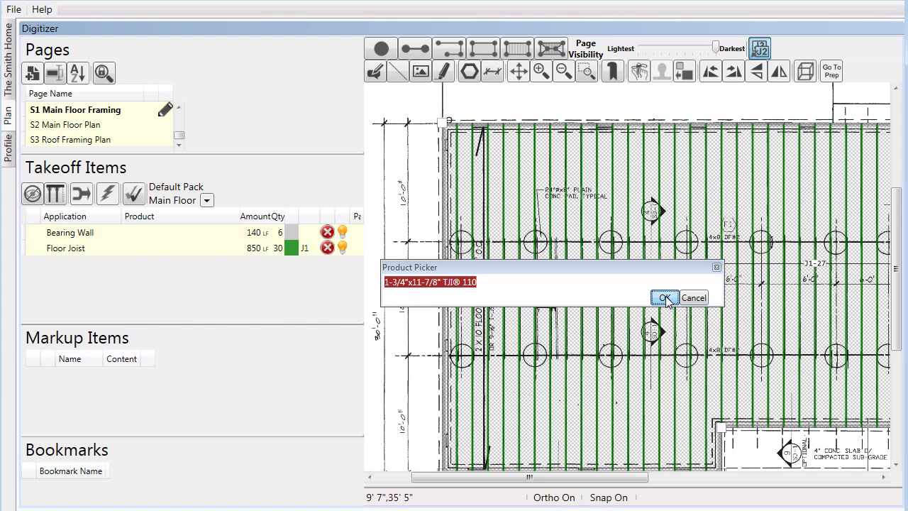
Step: Add an edge to the floor container section and set its edge application to Rim
left_click(508, 111)
left_click(544, 146)
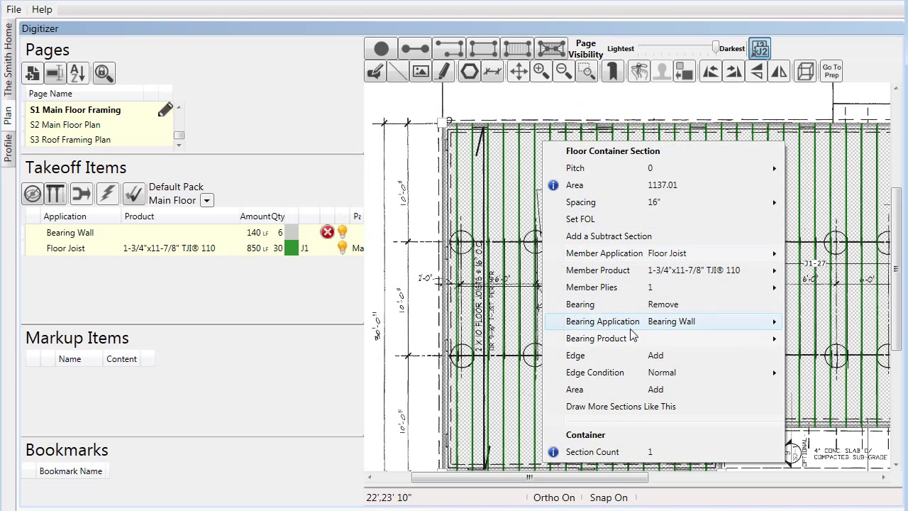
left_click(631, 356)
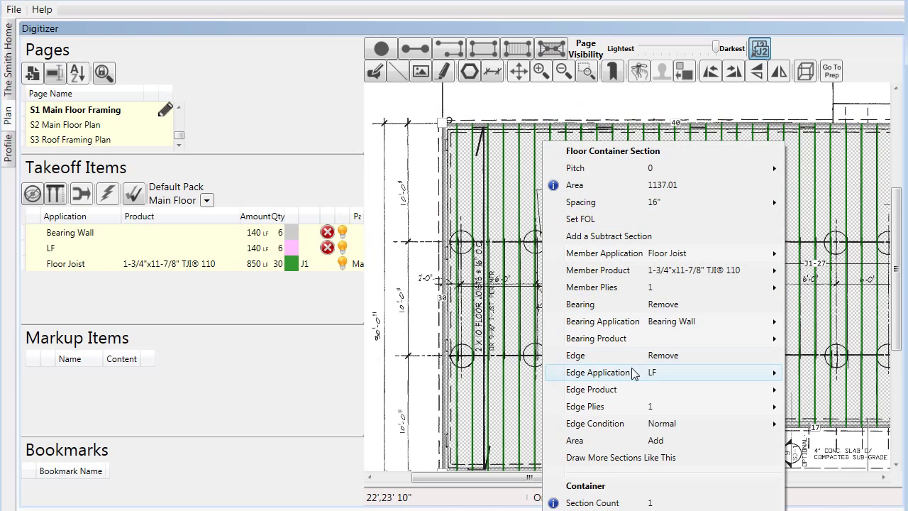
mouse_move(637, 371)
left_click(816, 457)
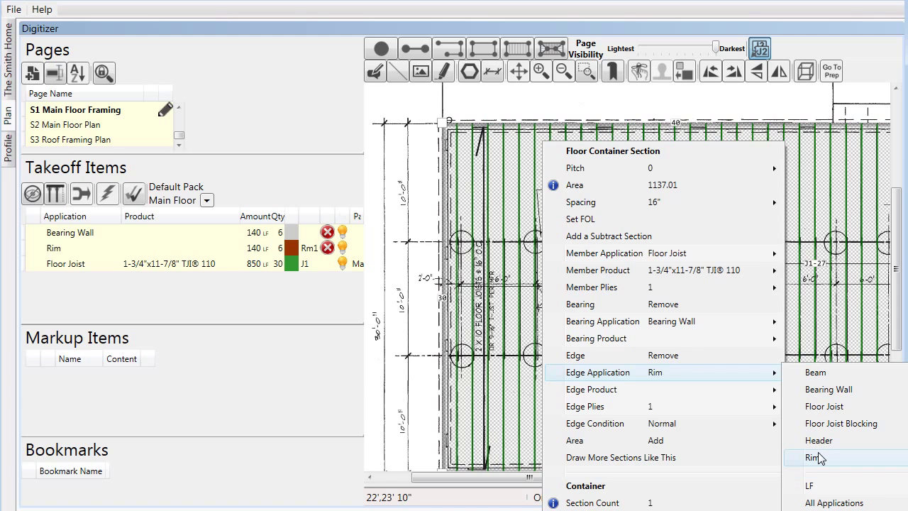
Step: Set the floor section's edge product to 1-1/8"x11-7/8" TJ® Rim Board
mouse_move(683, 396)
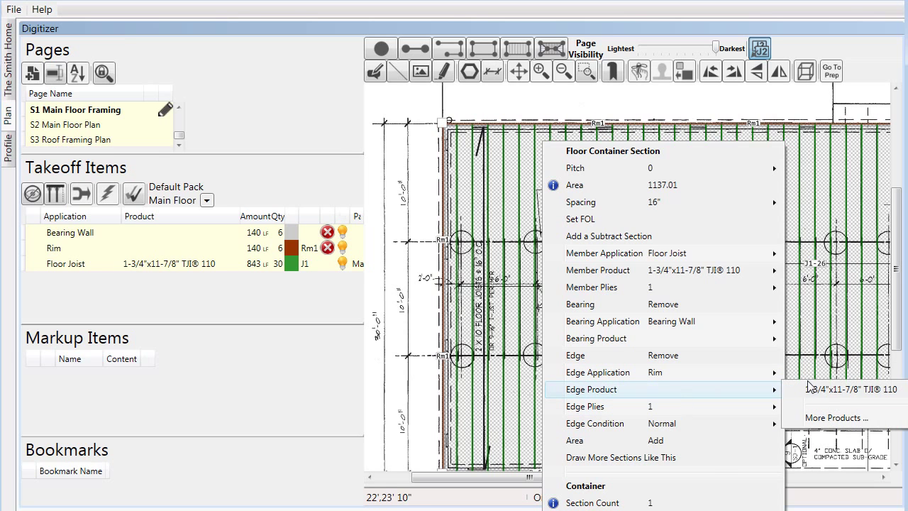
left_click(829, 419)
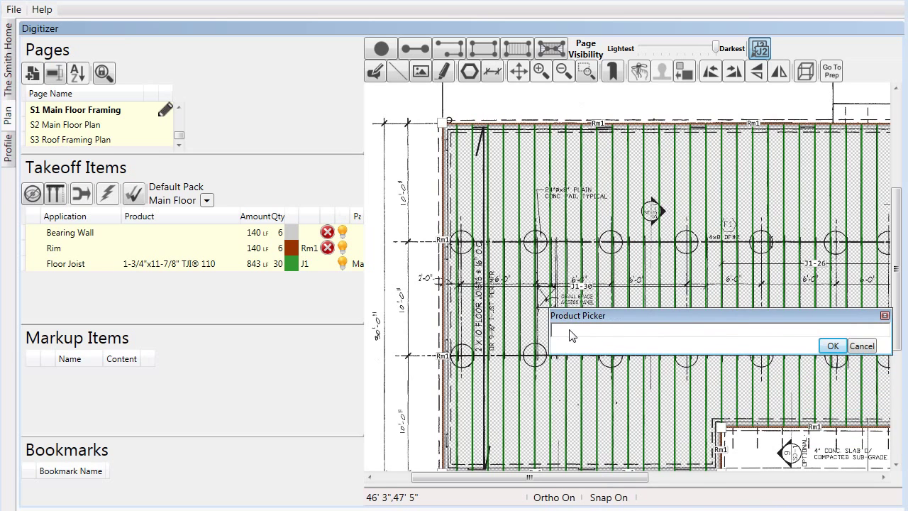
left_click(571, 331)
type("tj")
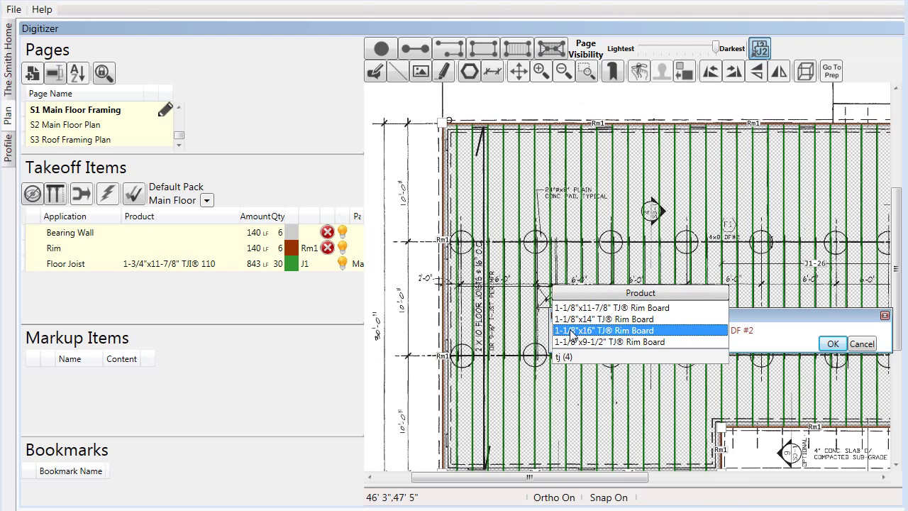
key("Down")
key("Return")
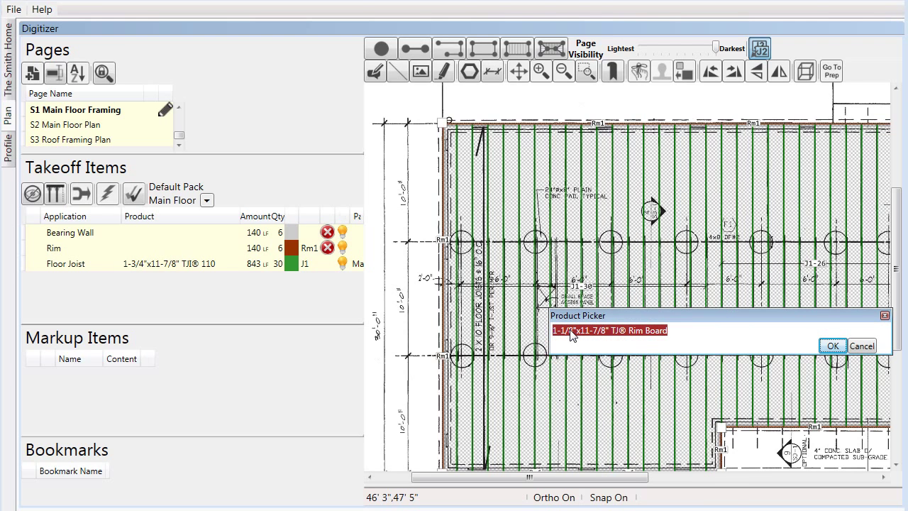
key("Return")
right_click(546, 333)
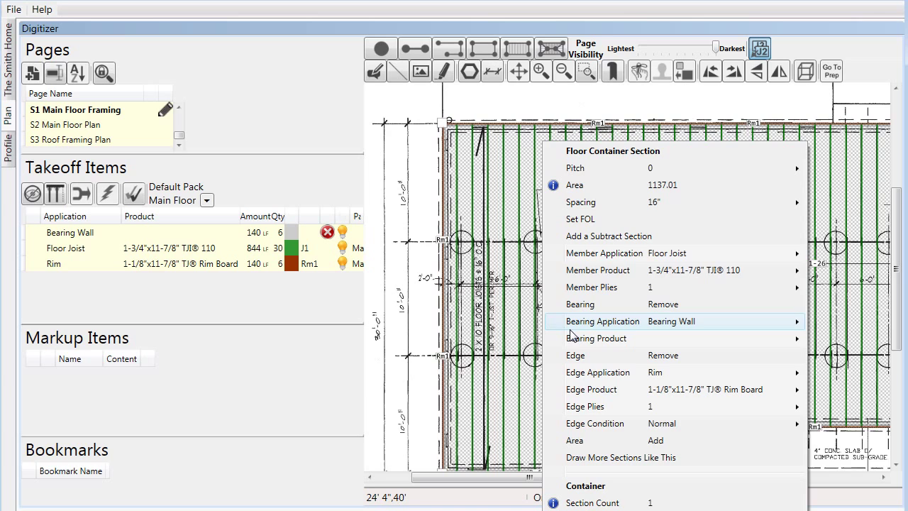
left_click(550, 110)
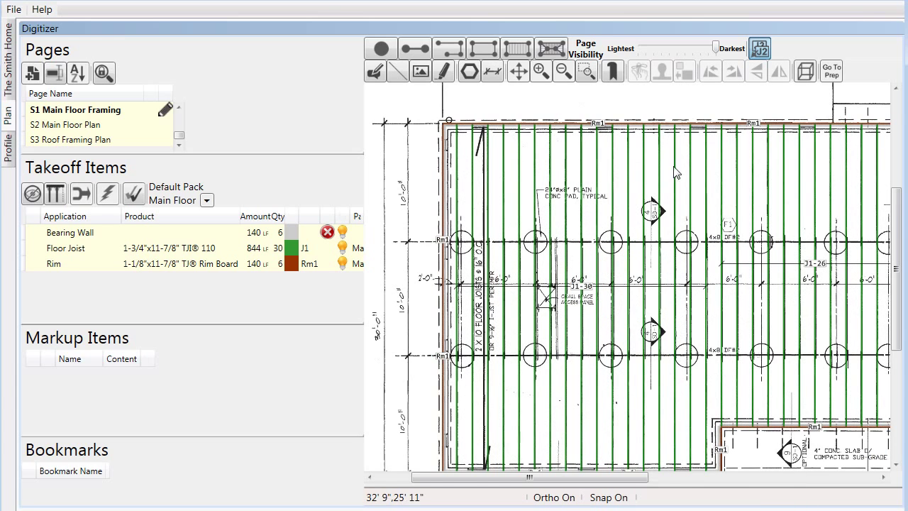
Step: Draw a horizontal segment about 14' 5" long along the upper beam line, from the left rim to the third pad
mouse_move(683, 173)
middle_mouse_down()
mouse_move(695, 178)
mouse_move(665, 182)
middle_mouse_up()
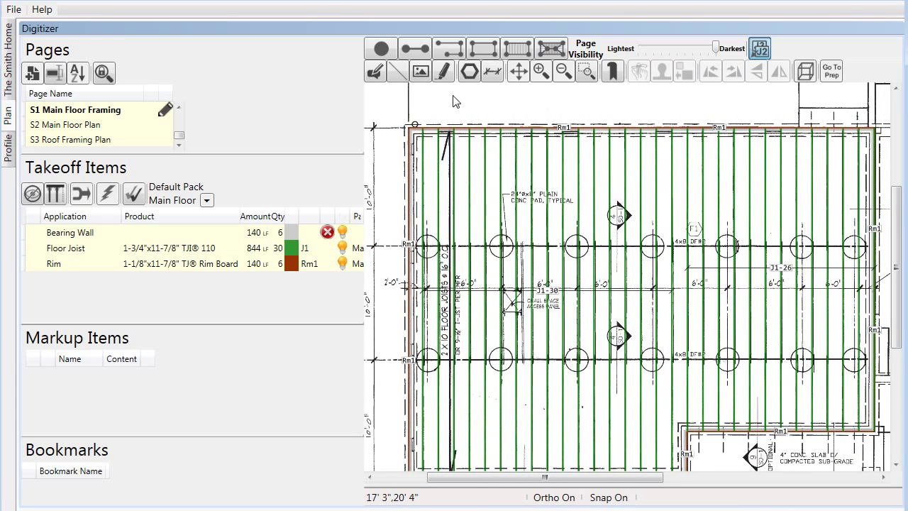
left_click(416, 47)
scroll(410, 298, "up", 5)
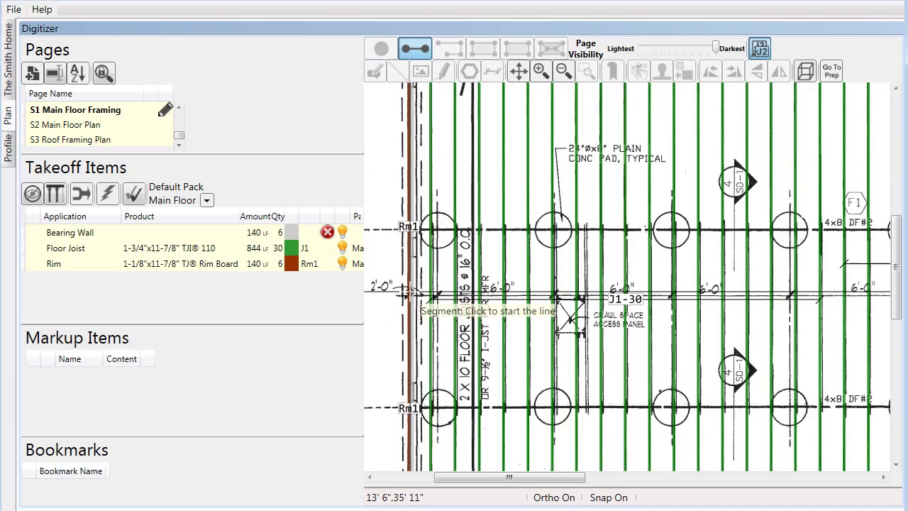
scroll(411, 191, "up", 3)
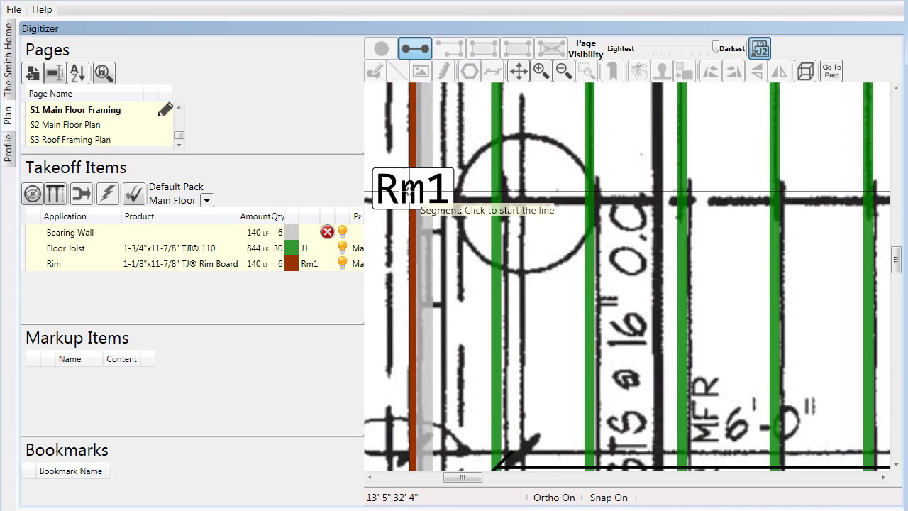
left_click(411, 199)
scroll(408, 200, "down", 4)
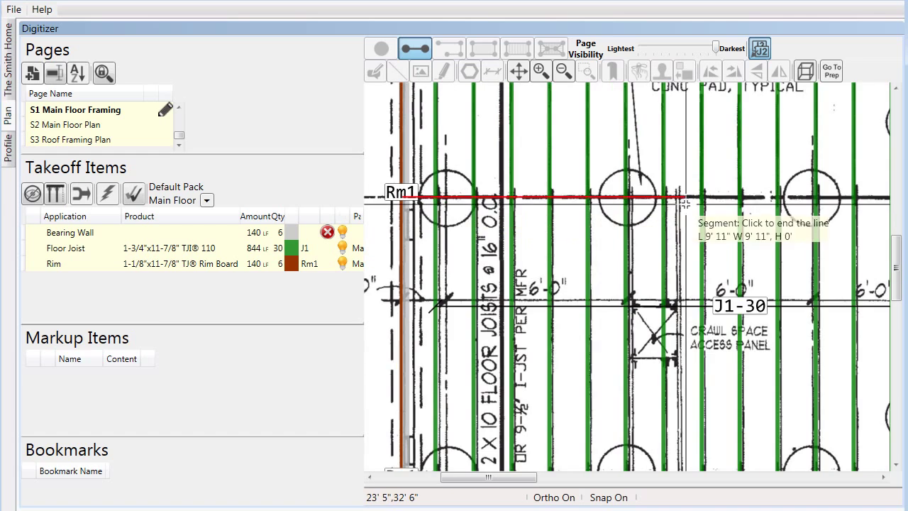
middle_click_drag(754, 198, 649, 201)
scroll(674, 201, "up", 2)
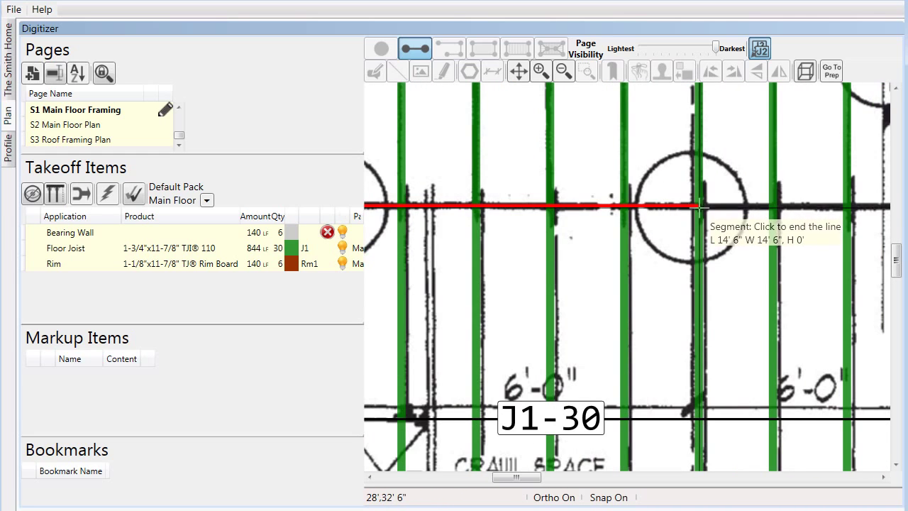
left_click(697, 206)
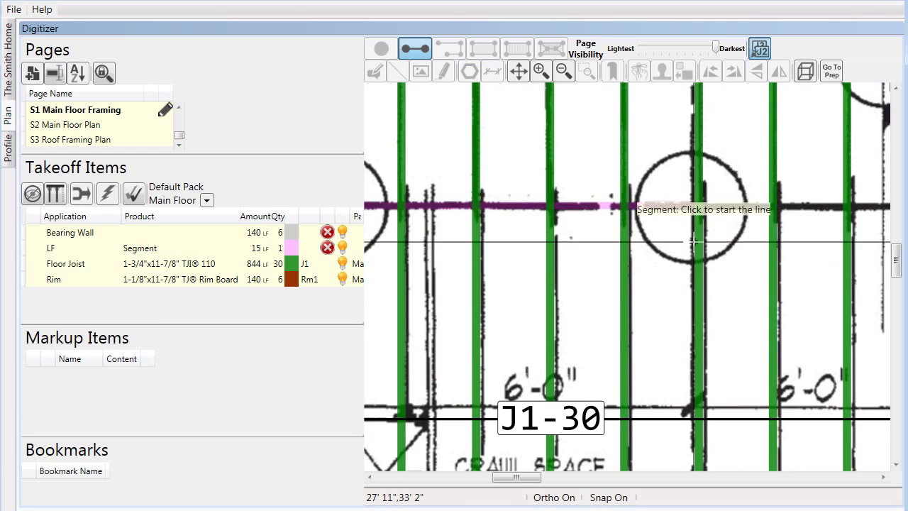
left_click(416, 45)
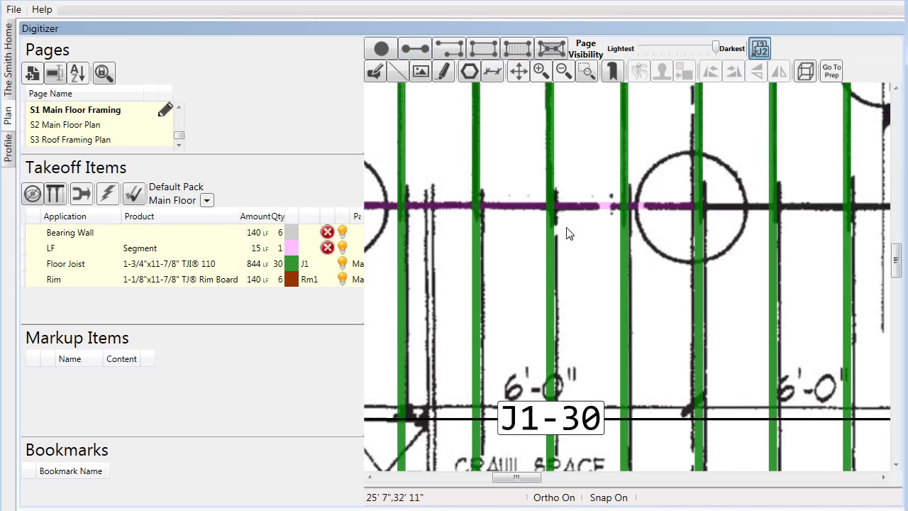
Step: Set the application of the new line segment on the upper beam line to Beam
left_click(577, 207)
right_click(576, 213)
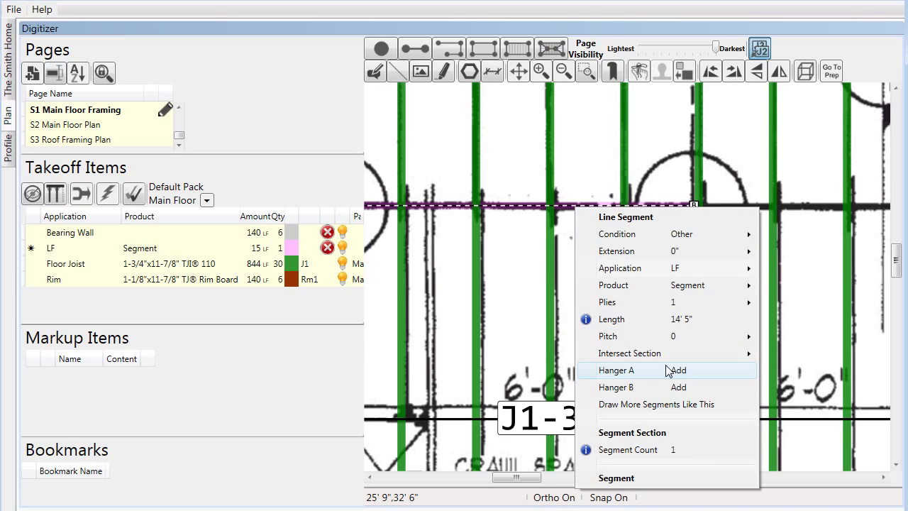
mouse_move(679, 270)
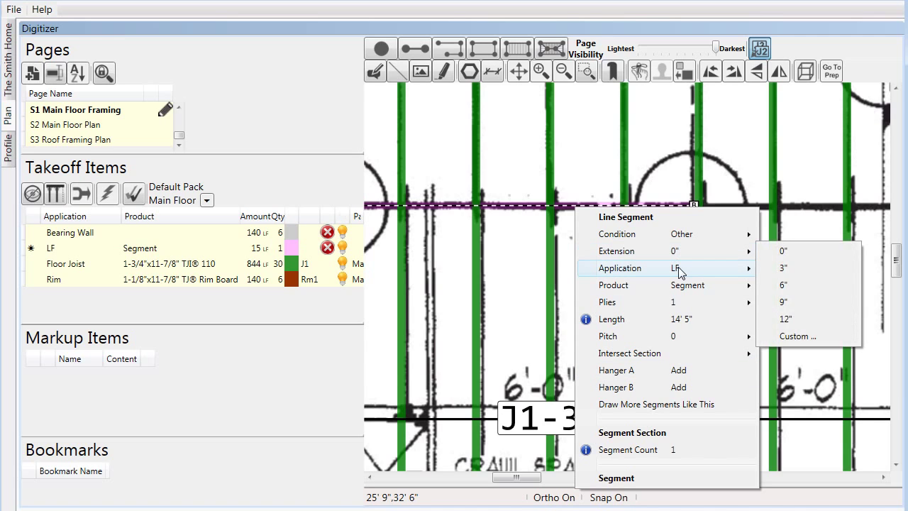
left_click(823, 269)
Step: Set the beam segment's product to 4x8 DF #2
mouse_move(690, 295)
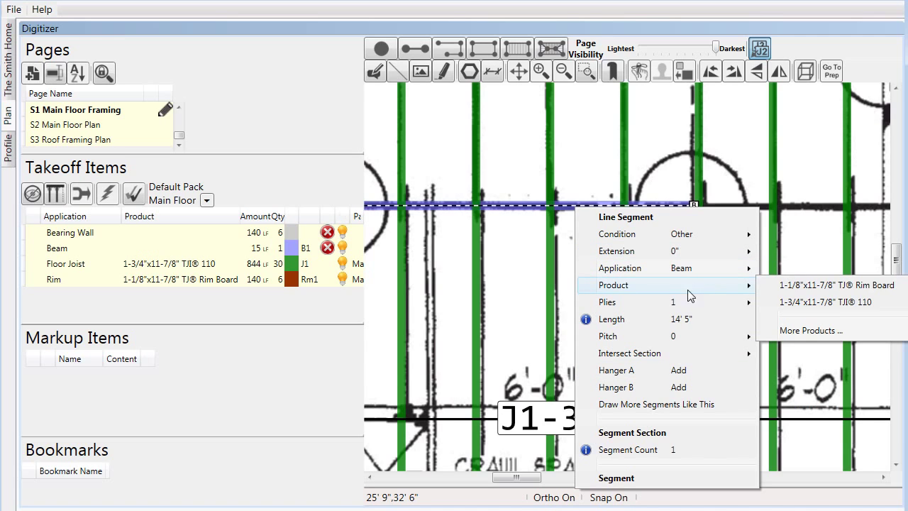
left_click(799, 332)
left_click(511, 243)
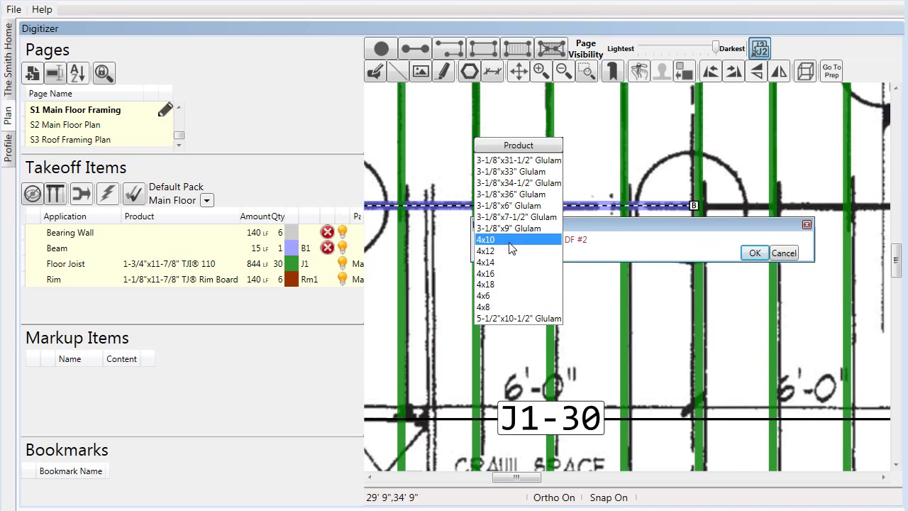
key("Down")
key("Down")
key("Down")
key("Down")
key("Down")
key("Down")
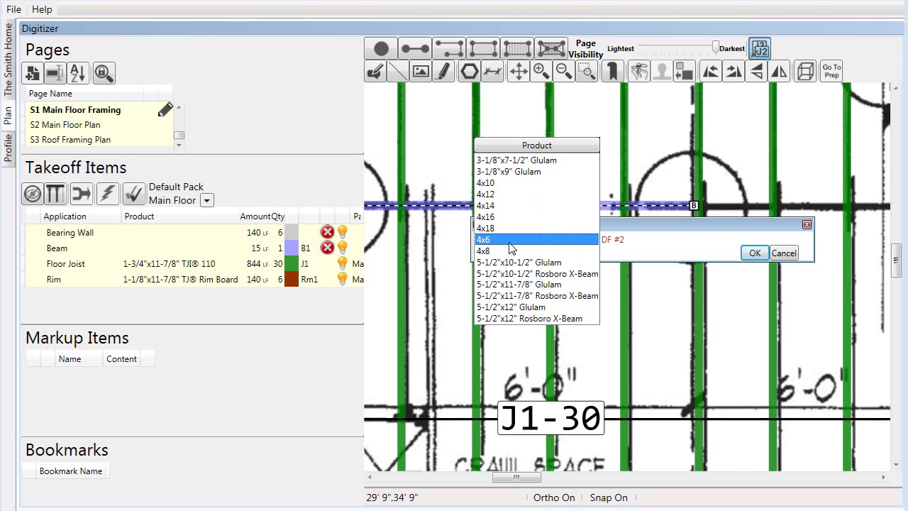
key("Return")
key("Return")
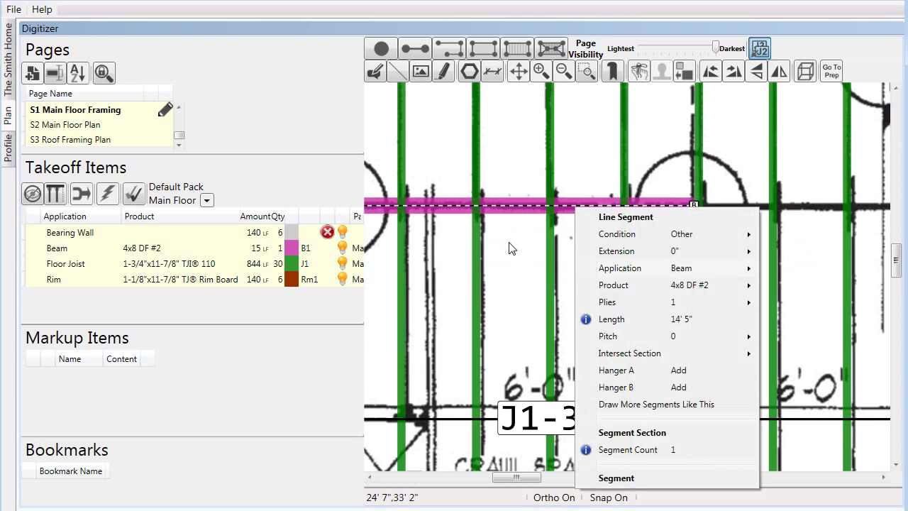
Step: Draw a second matching beam segment about 12' 10" long, from the first beam's right end to the fifth pad
left_click(673, 415)
scroll(523, 247, "down", 2)
scroll(615, 226, "up", 5)
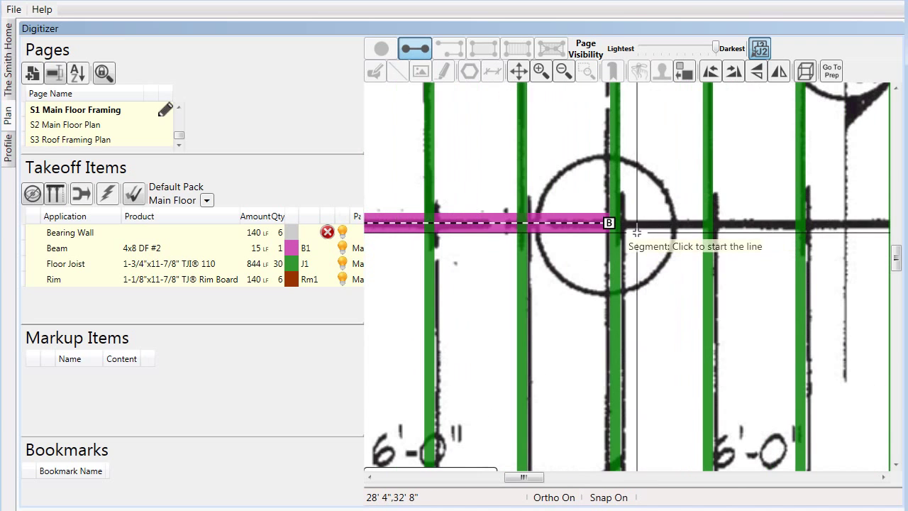
left_click(609, 223)
scroll(596, 227, "down", 3)
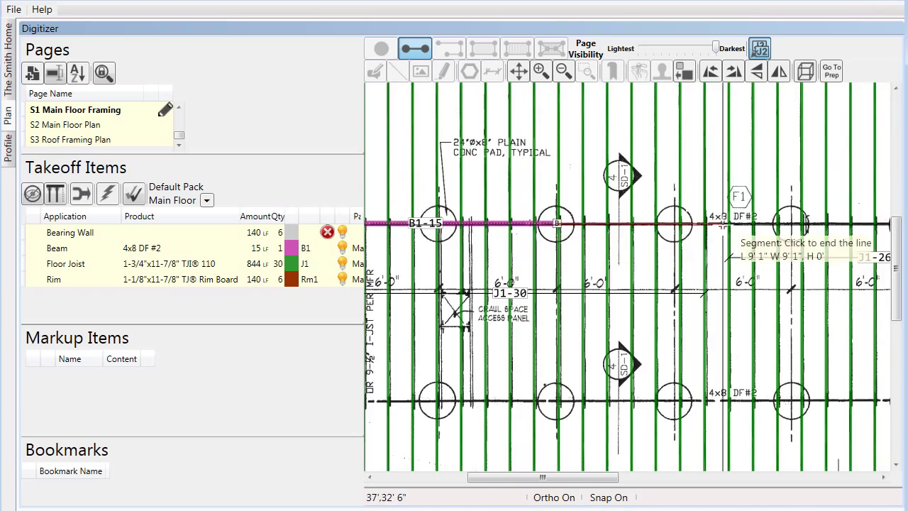
scroll(716, 280, "up", 1)
scroll(658, 240, "up", 3)
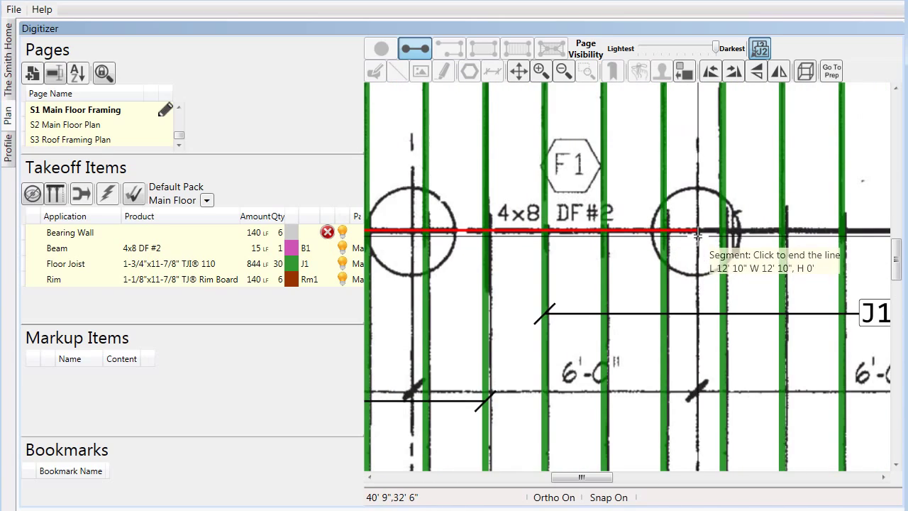
left_click(699, 230)
Step: Draw a third matching beam segment about 13' long on the upper beam line, from the fifth pad to the right rim
scroll(698, 231, "down", 2)
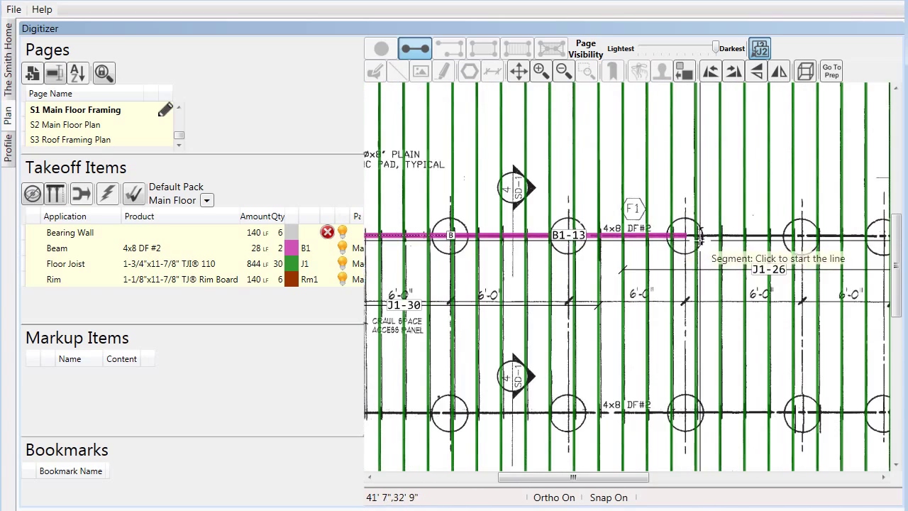
scroll(702, 234, "up", 3)
left_click(704, 234)
scroll(754, 247, "down", 3)
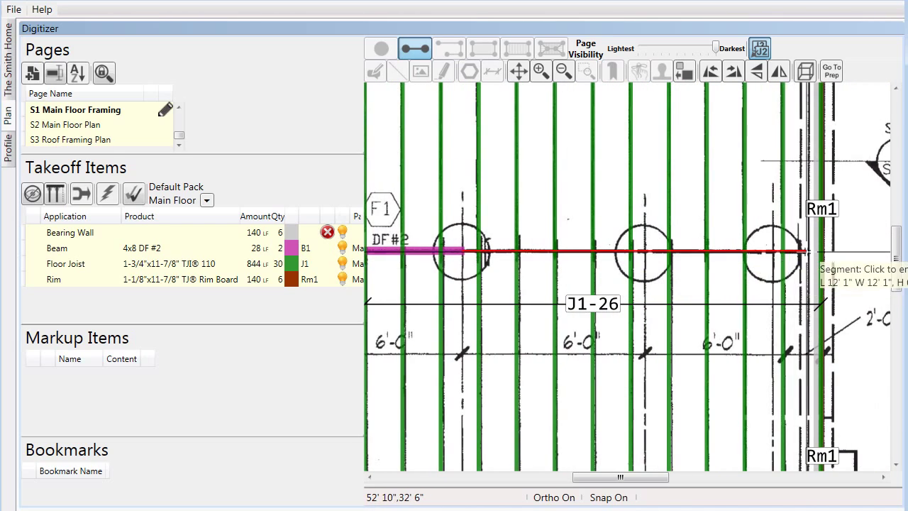
scroll(831, 253, "up", 3)
left_click(836, 254)
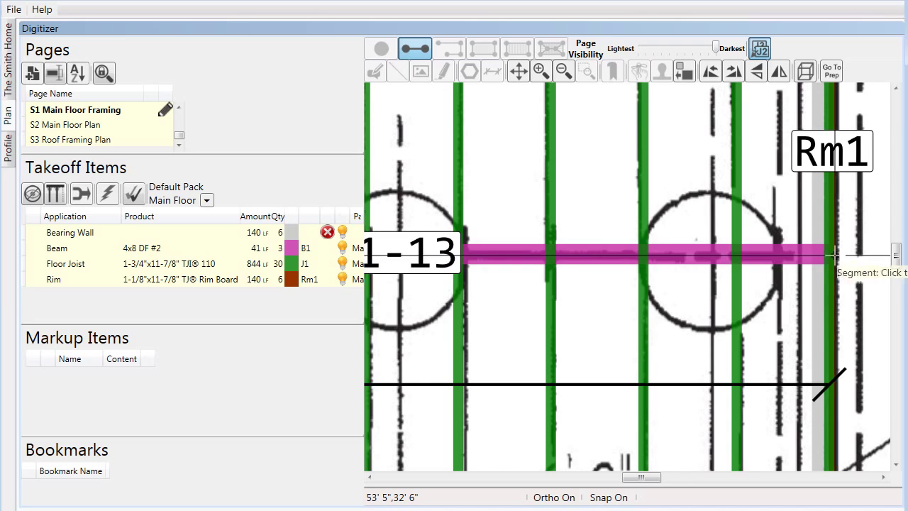
Step: Draw a matching beam segment about 12' 8" long on the lower beam line, from the right rim to the fifth pad
scroll(830, 254, "down", 3)
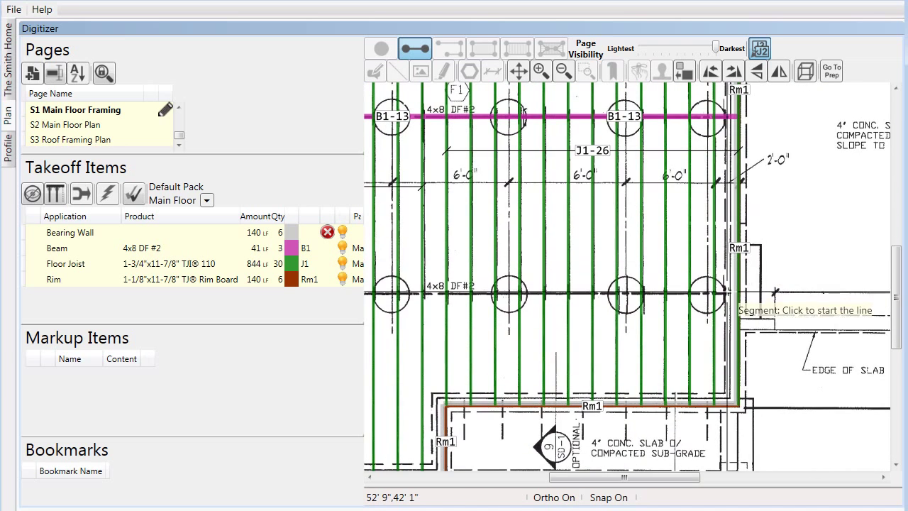
scroll(751, 289, "up", 3)
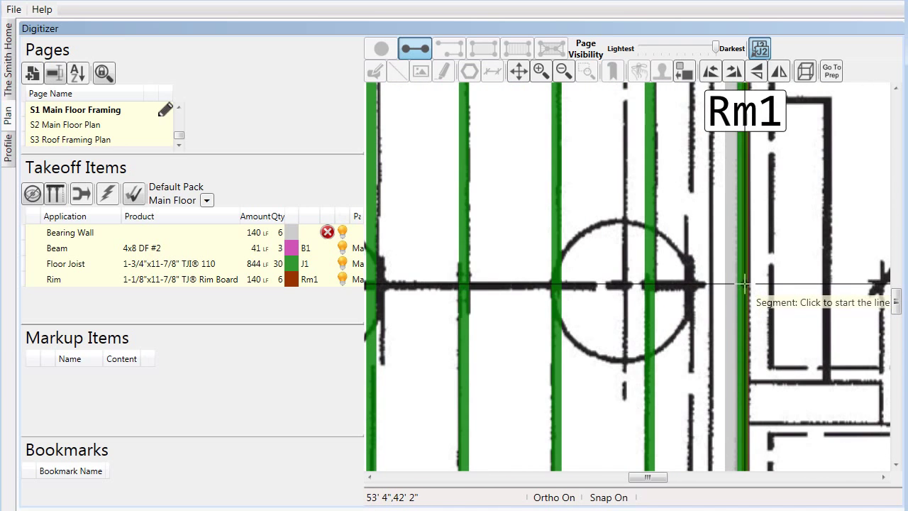
left_click(745, 286)
scroll(681, 284, "down", 3)
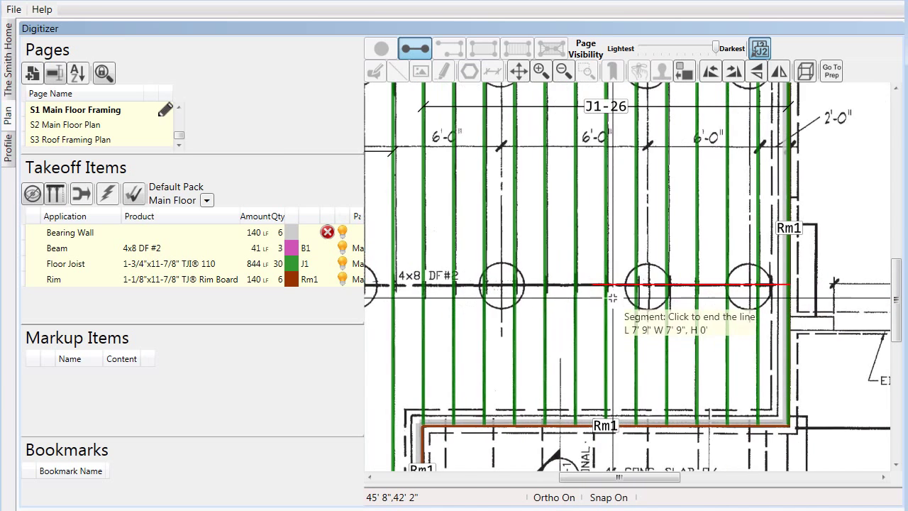
scroll(624, 289, "up", 1)
scroll(624, 289, "up", 2)
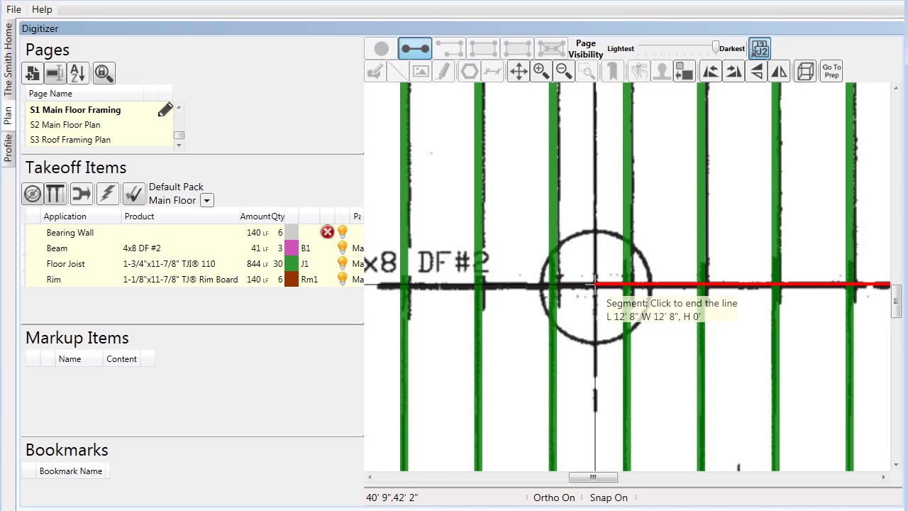
left_click(594, 286)
Step: Continue the lower beam line with a matching segment about 13' long, from the fifth pad to the third pad
scroll(610, 286, "down", 3)
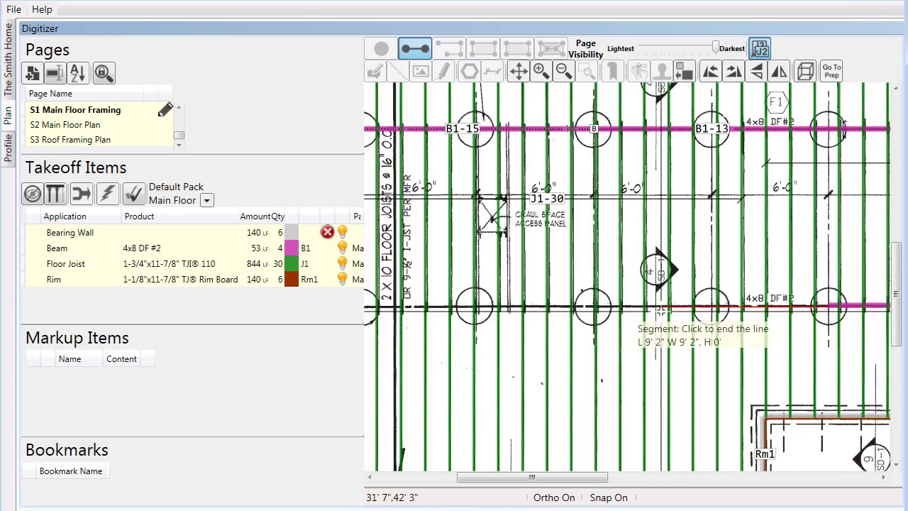
scroll(595, 307, "up", 2)
scroll(596, 306, "up", 1)
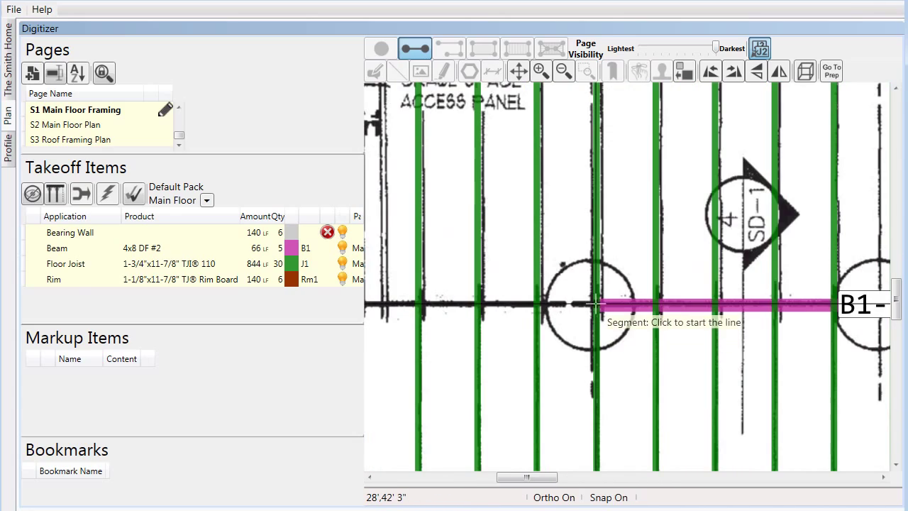
left_click(596, 305)
Step: Complete the lower beam line with a segment about 15' long from the third pad to the left rim, and finish drawing beams
scroll(596, 307, "down", 4)
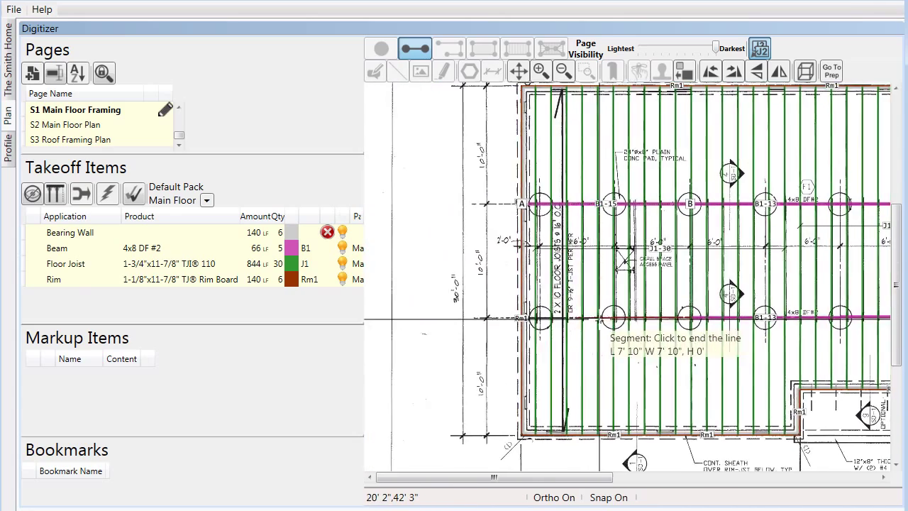
scroll(538, 318, "up", 3)
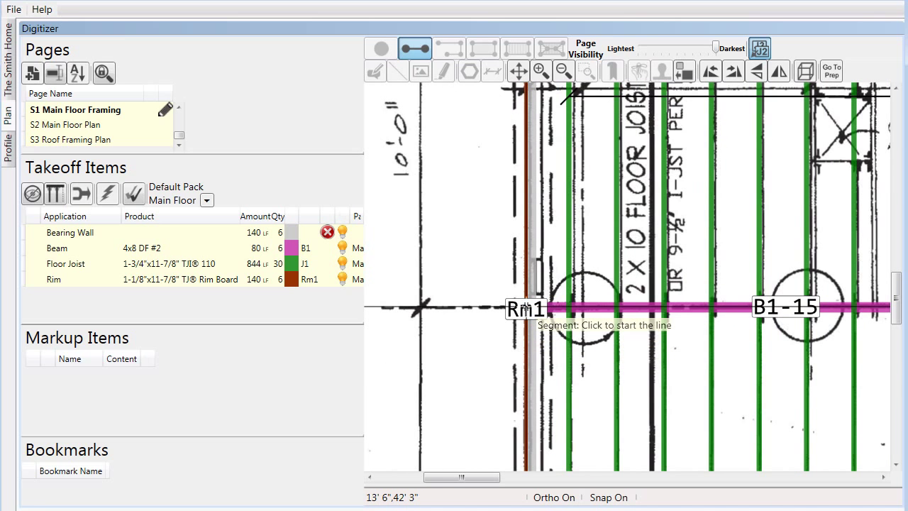
key("Escape")
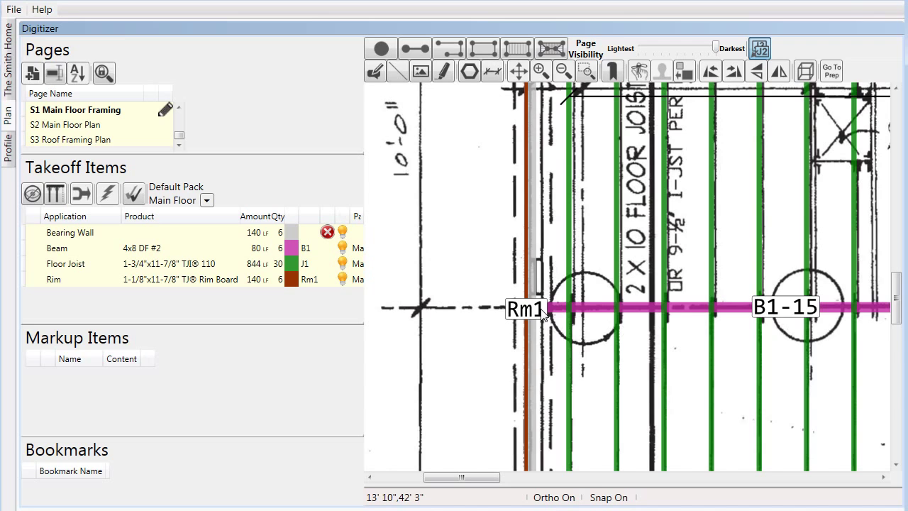
Step: Add a subtract section about 1' 8" by 1' 9" to the floor container around the crawl space access panel
scroll(542, 314, "down", 3)
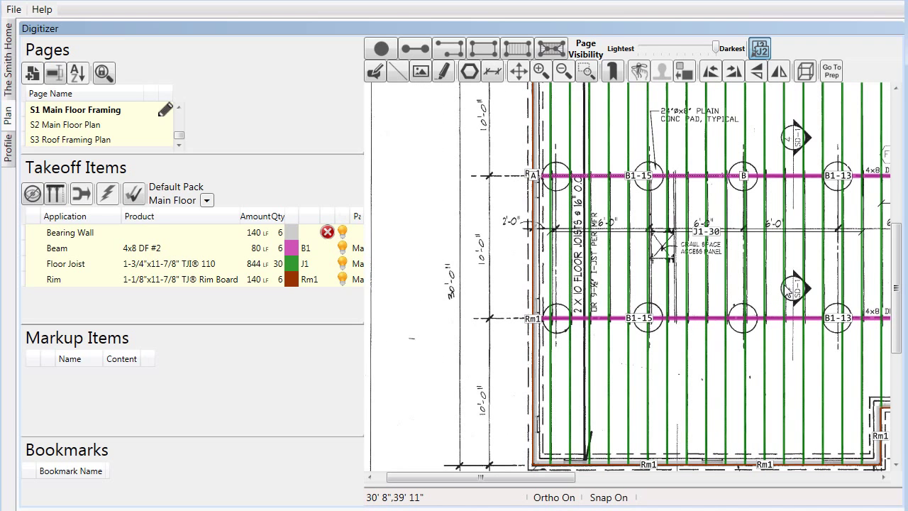
middle_click_drag(787, 290, 680, 299)
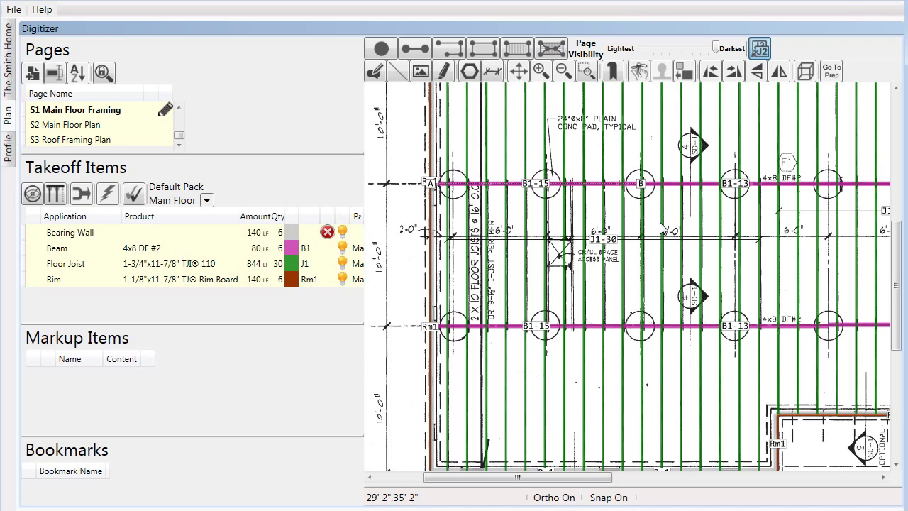
right_click(627, 133)
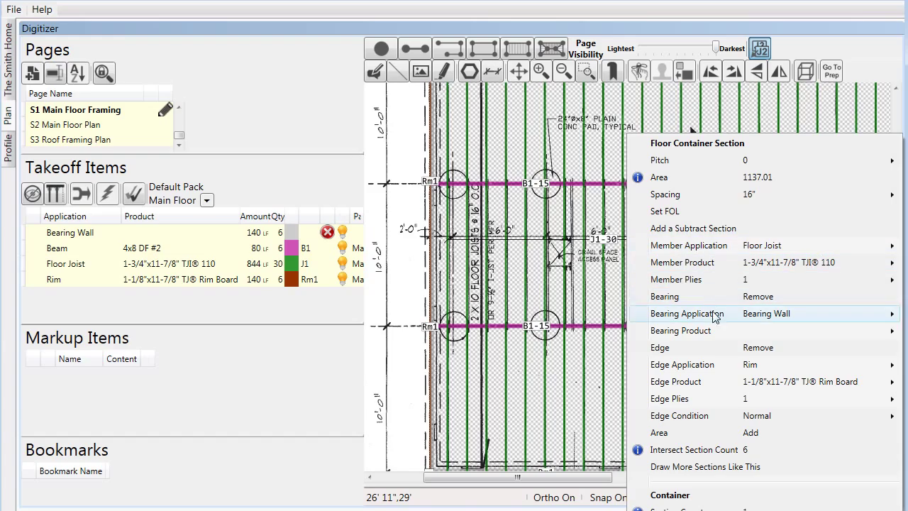
left_click(713, 228)
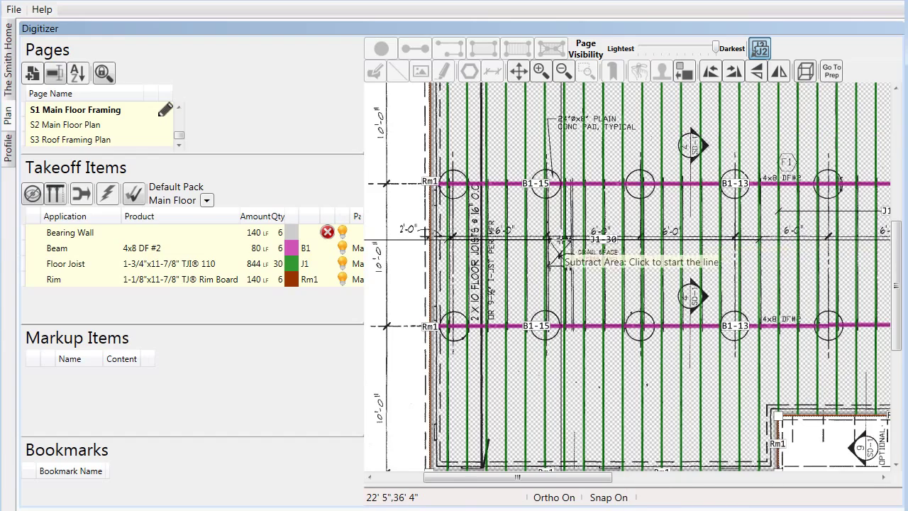
scroll(547, 245, "up", 3)
scroll(546, 245, "up", 3)
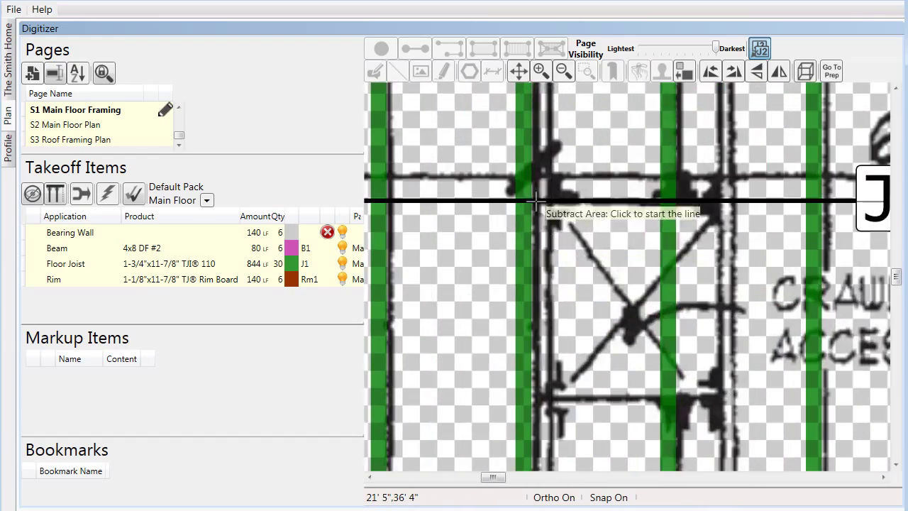
left_click(540, 201)
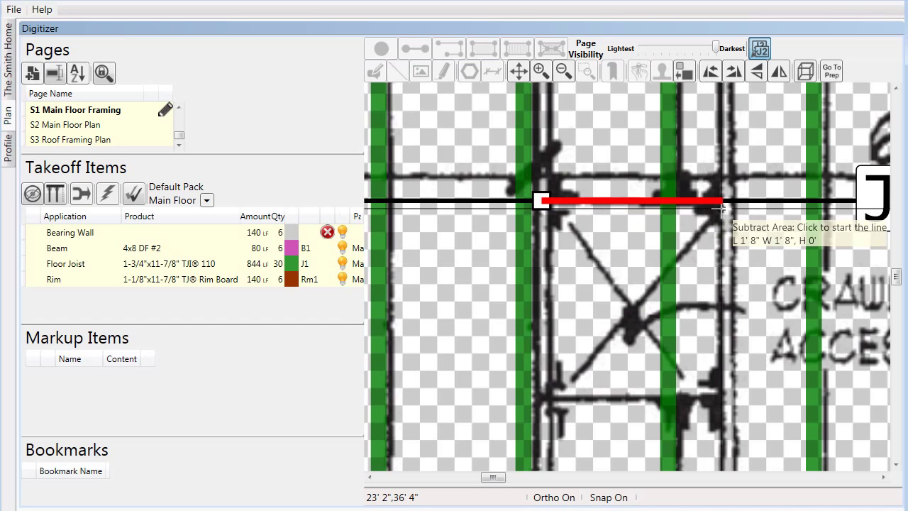
left_click(722, 201)
left_click(722, 400)
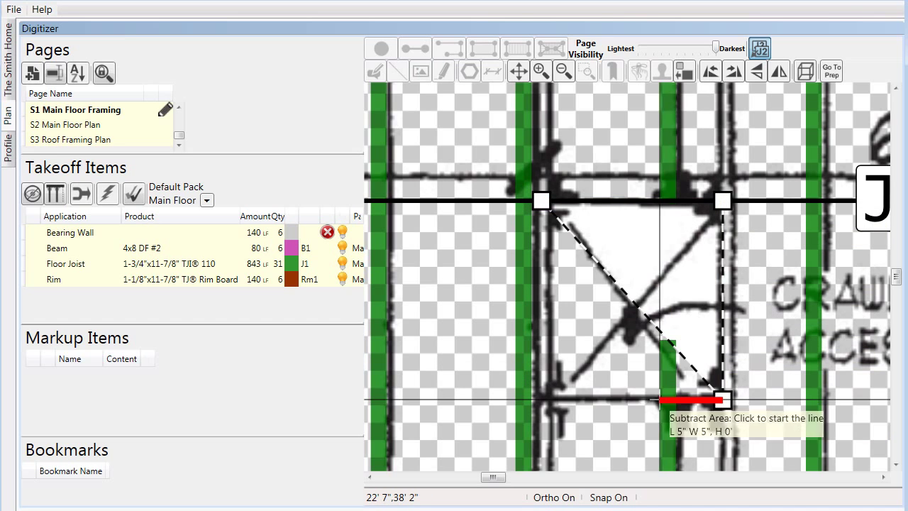
left_click(541, 399)
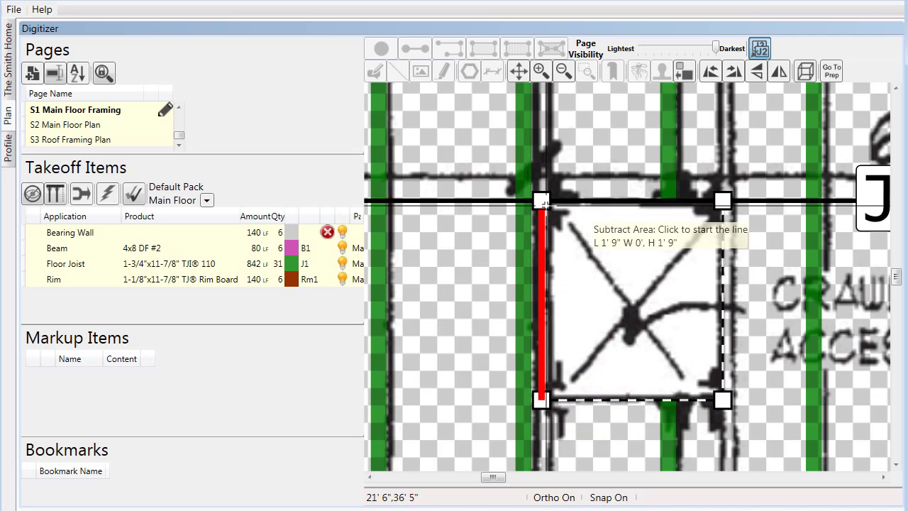
left_click(541, 201)
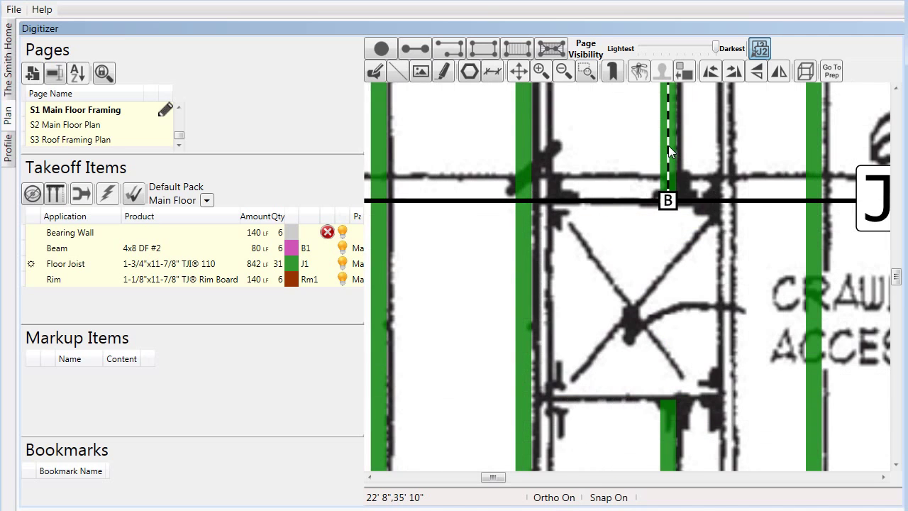
Step: Draw a joist matching the generated floor joist, about 10' long, along the opening's right side between the two beam lines
left_click(668, 145)
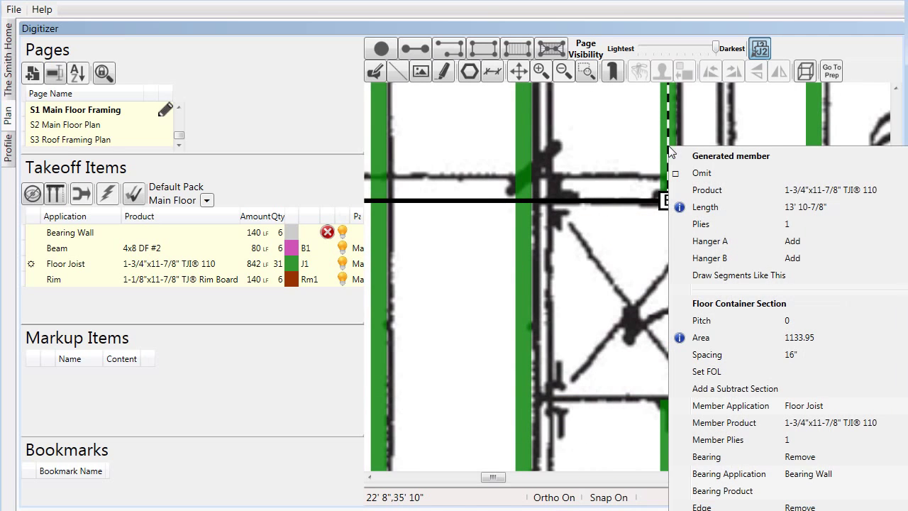
left_click(738, 275)
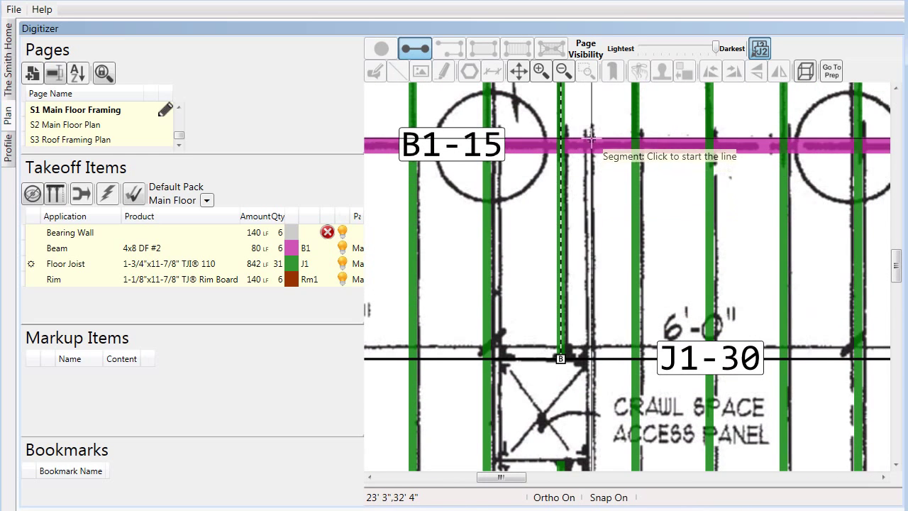
left_click(590, 136)
scroll(591, 137, "down", 3)
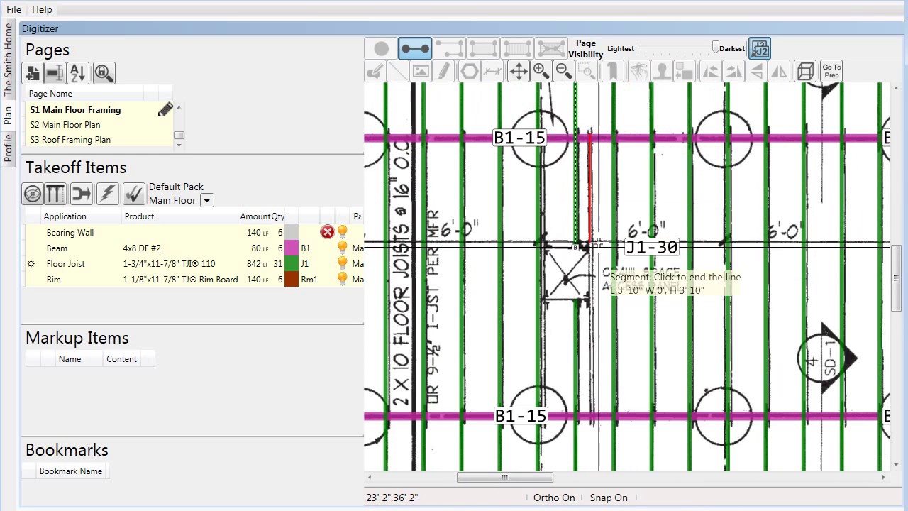
scroll(591, 424, "up", 3)
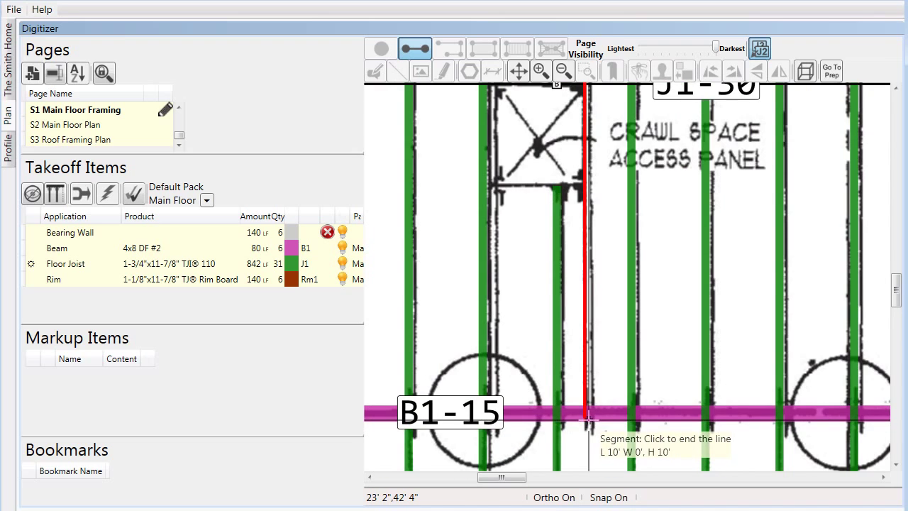
left_click(589, 424)
Step: Draw a matching header segment about 1' 8" long along the lower edge of the crawl space opening
scroll(530, 152, "up", 2)
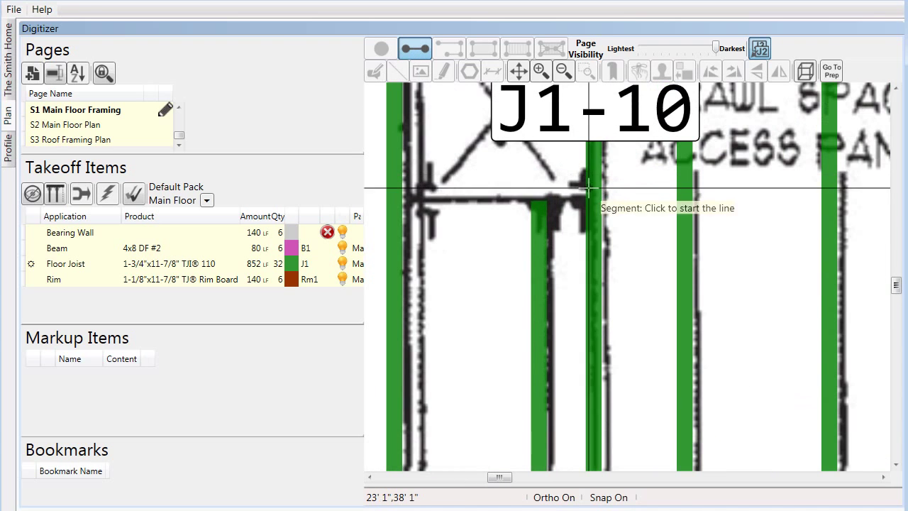
left_click(586, 202)
left_click(403, 201)
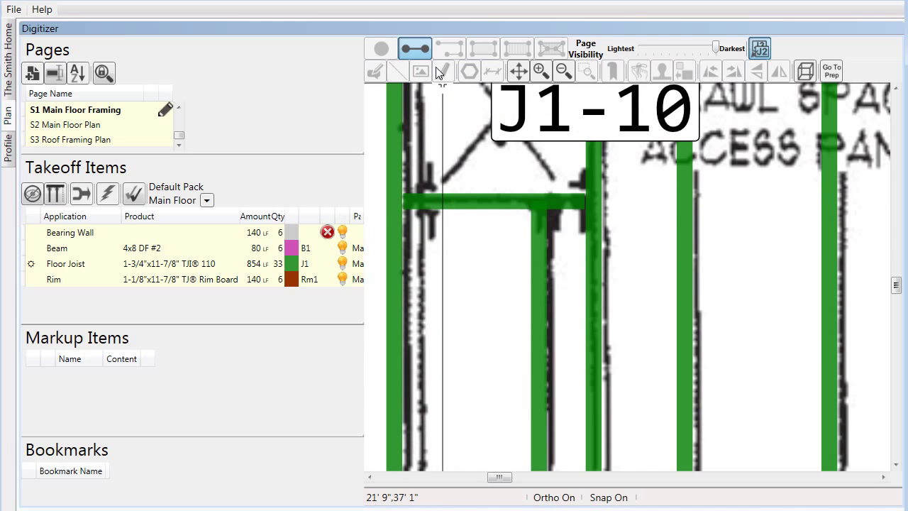
key("Escape")
Step: Set the condition of the lower header segment at the crawl space opening to Flush
right_click(458, 209)
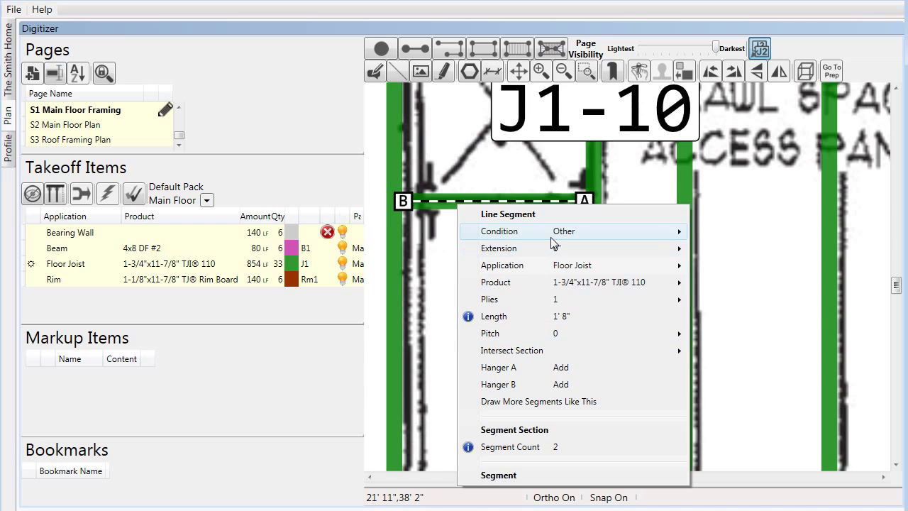
mouse_move(550, 237)
left_click(716, 265)
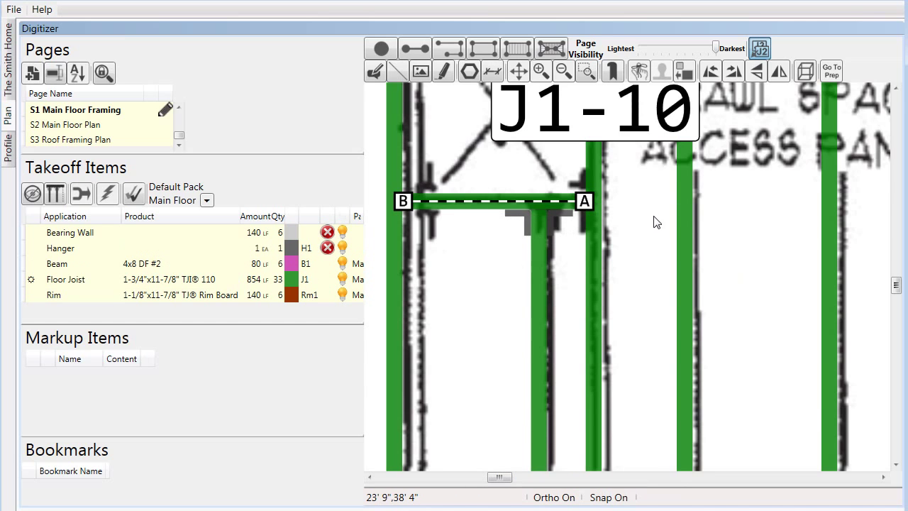
Step: Draw a second matching flush header about 1' 8" long along the upper edge of the crawl space opening and select it
scroll(658, 234, "down", 2)
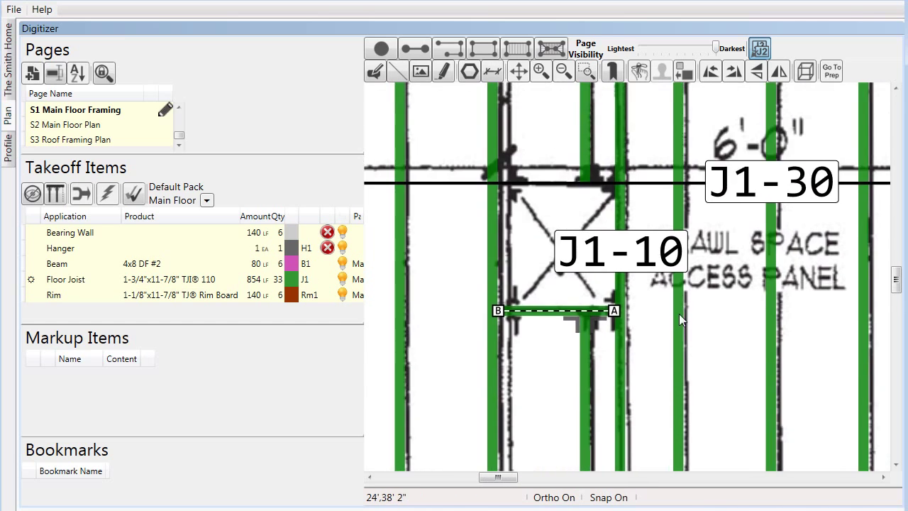
right_click(536, 315)
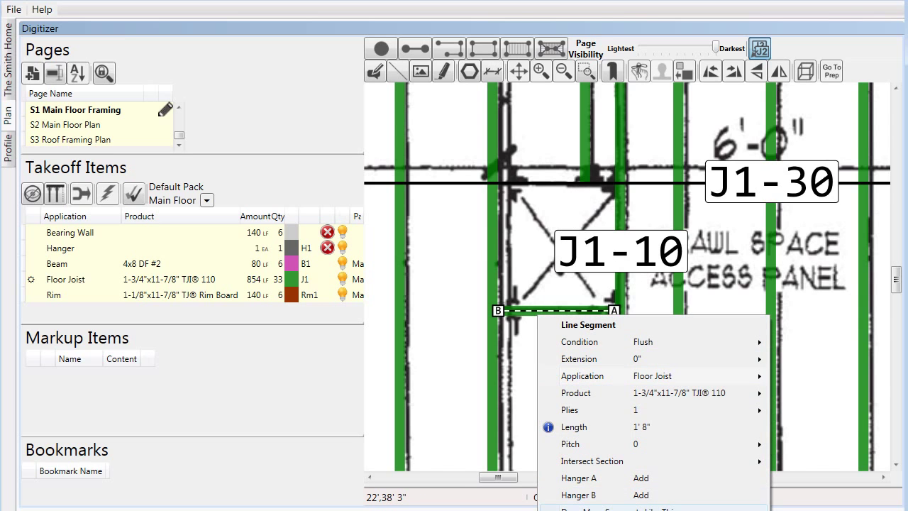
key("Escape")
scroll(507, 202, "up", 2)
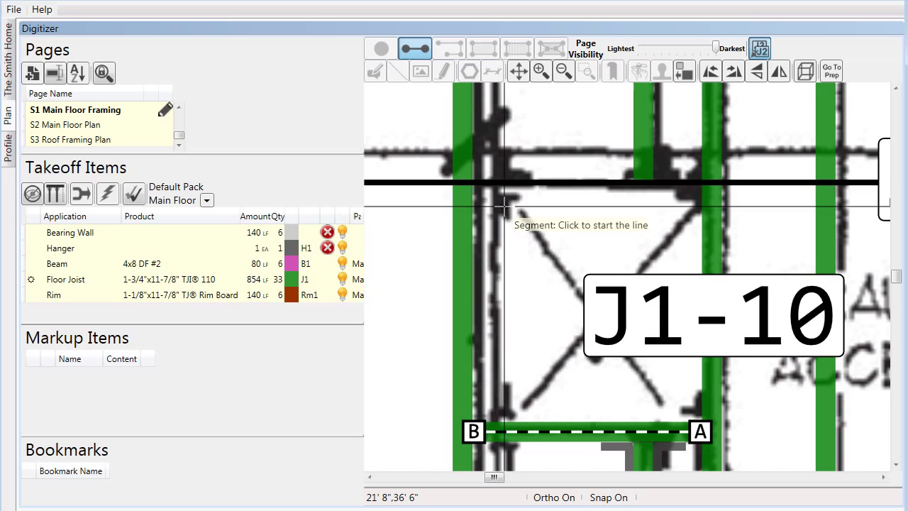
left_click(703, 181)
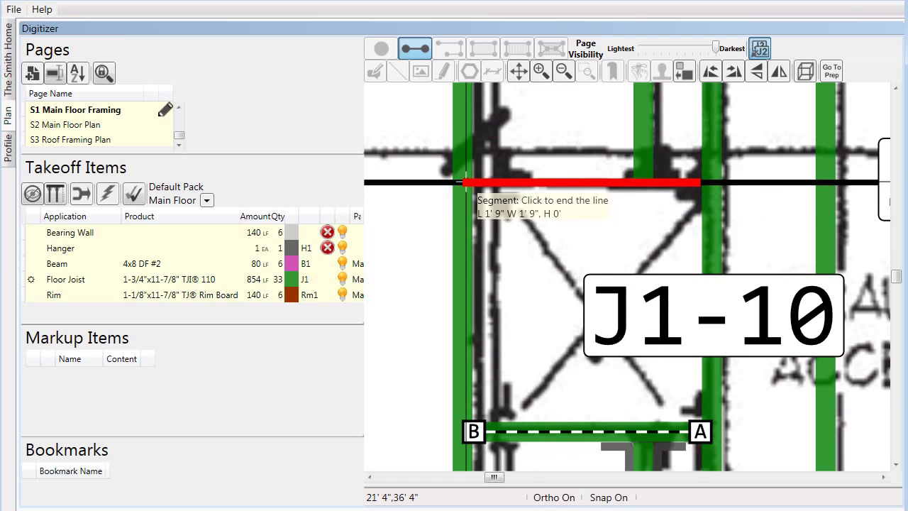
left_click(475, 183)
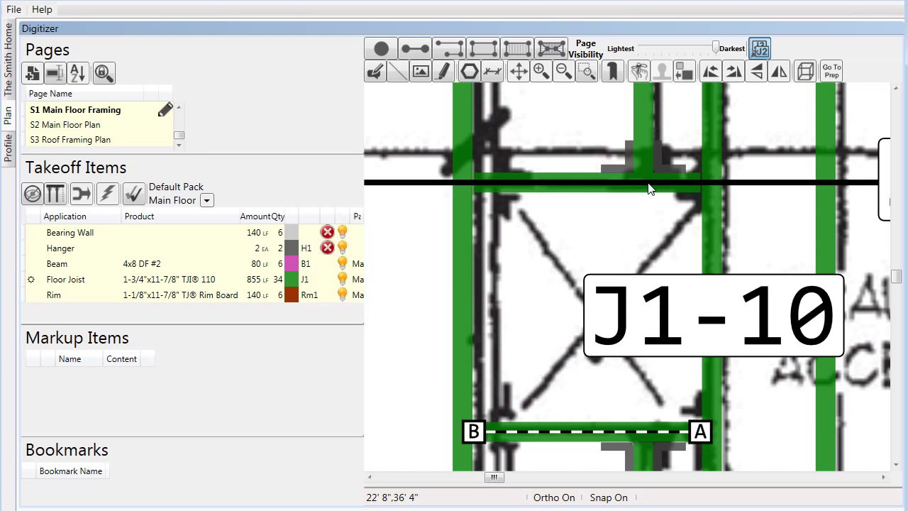
left_click(576, 177)
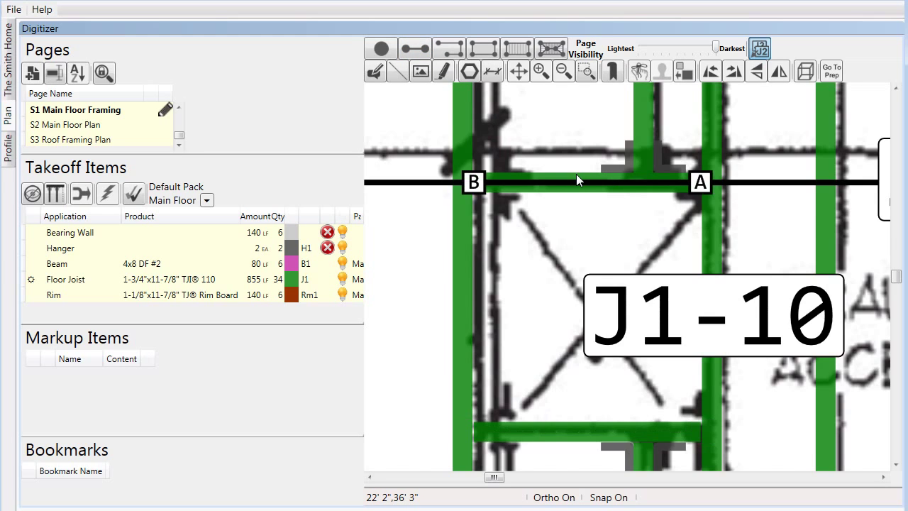
Step: Add hangers to both ends of the upper header at the crawl space opening
right_click(576, 177)
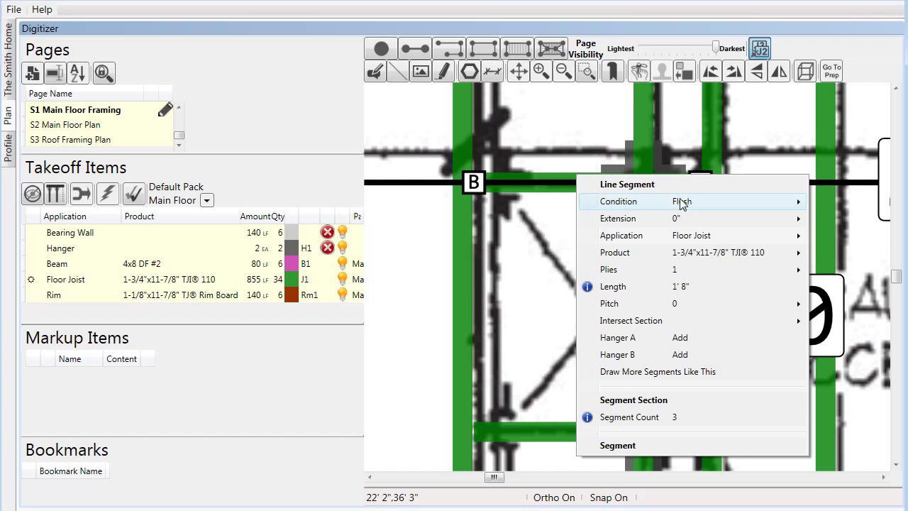
left_click(680, 338)
left_click(679, 389)
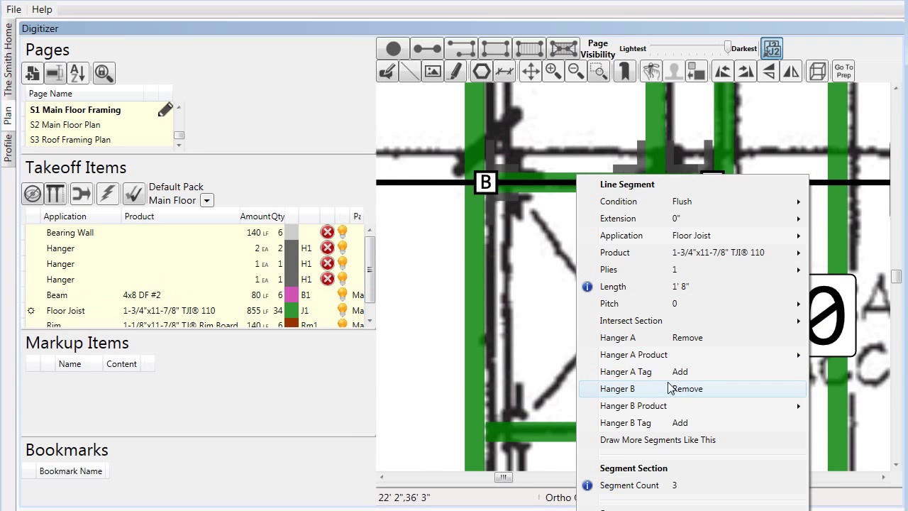
Step: Add hangers to both ends of the lower header at the crawl space opening and a tag for hanger A
scroll(549, 153, "up", 3)
scroll(568, 322, "up", 2)
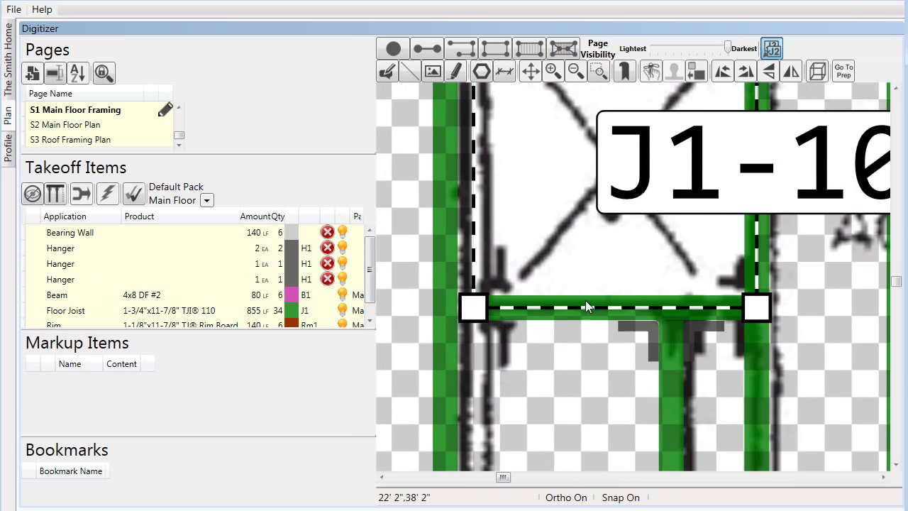
left_click(589, 298)
right_click(589, 297)
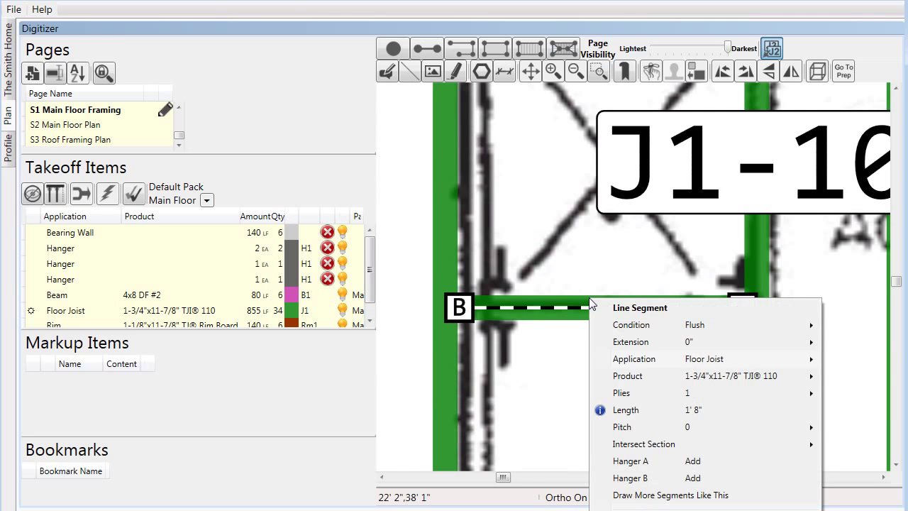
left_click(686, 465)
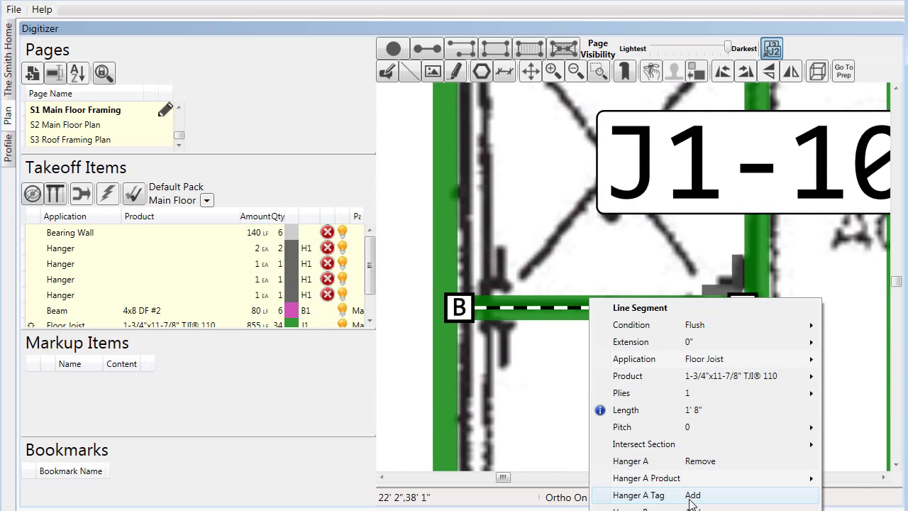
left_click(691, 508)
left_click(692, 494)
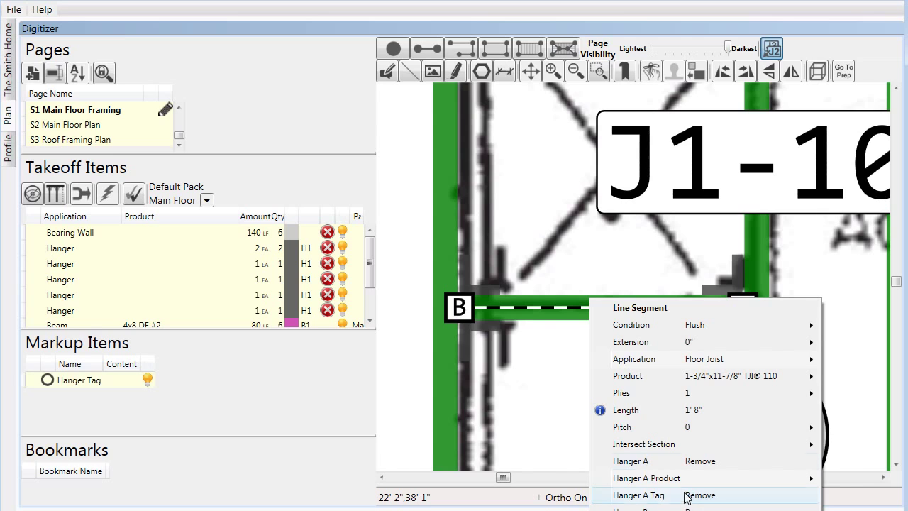
Step: Move the H1 hanger tag to the clear area on the lower left side of the crawl space opening
left_click(542, 230)
scroll(541, 231, "down", 3)
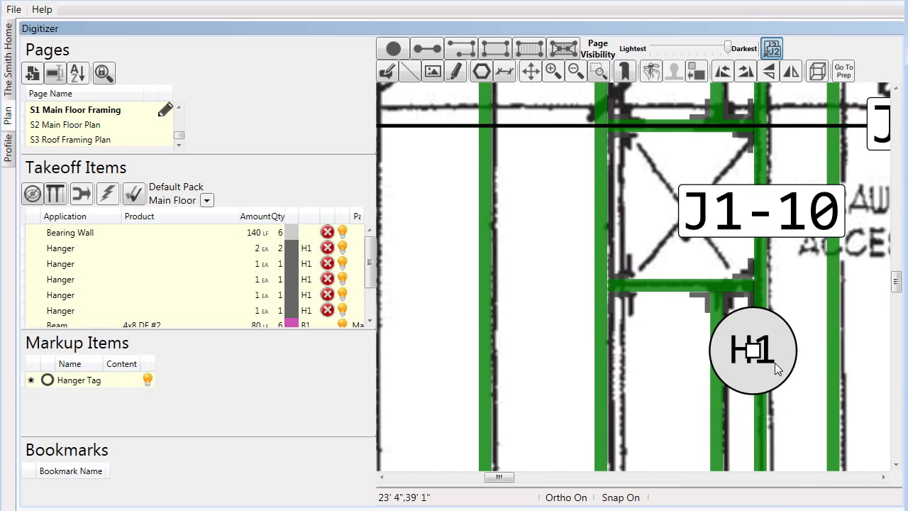
left_click(753, 350)
left_click(550, 301)
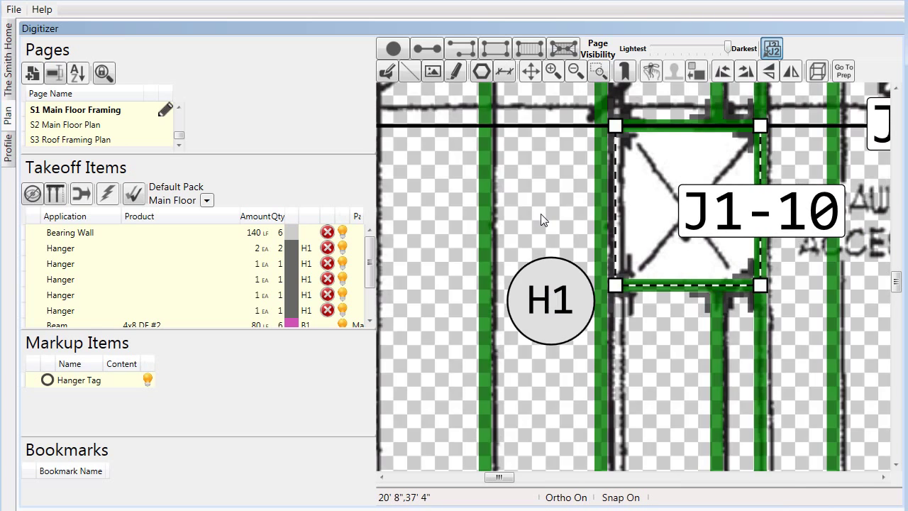
Step: Assign the ITS1.81/11.88 product to the hanger takeoff item covering the cut joist at the opening
left_click(88, 248)
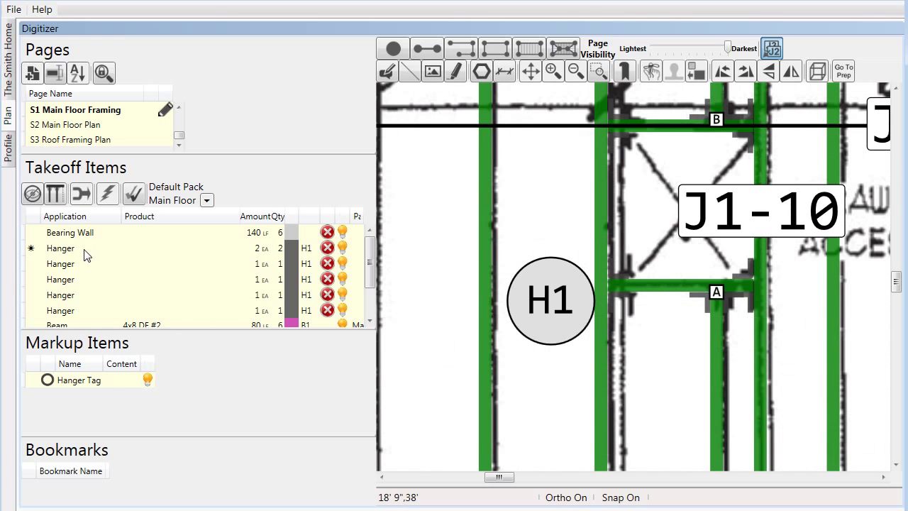
right_click(86, 250)
mouse_move(229, 280)
left_click(333, 281)
left_click(355, 291)
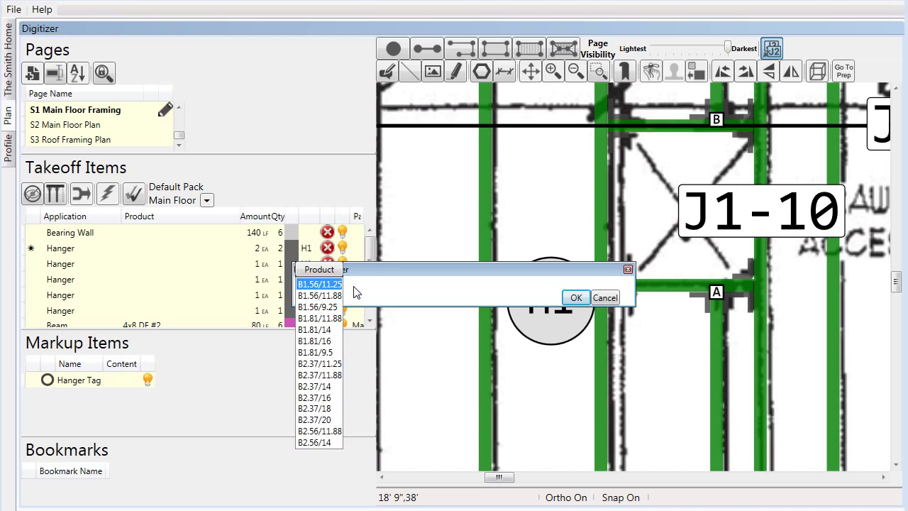
type("its")
key("Up")
key("Up")
key("Up")
key("Up")
key("Up")
key("Up")
key("Up")
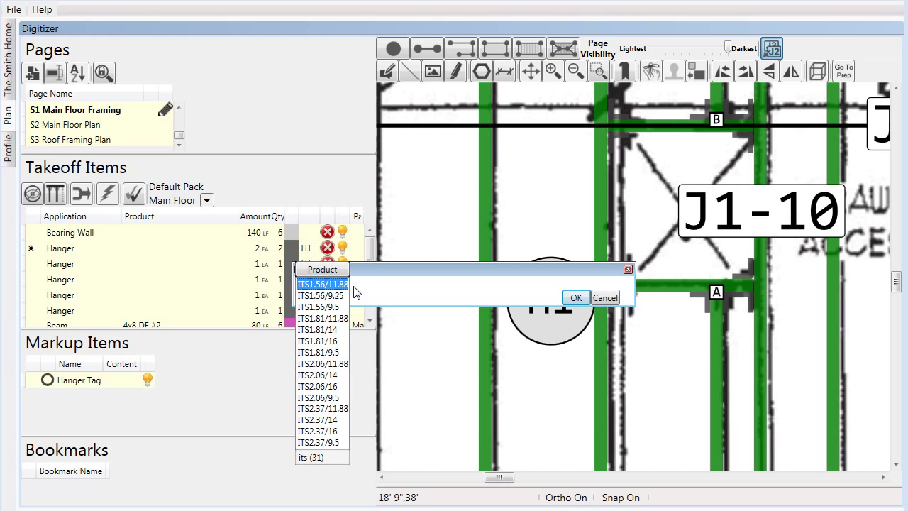
key("Down")
key("Down")
key("Down")
key("Return")
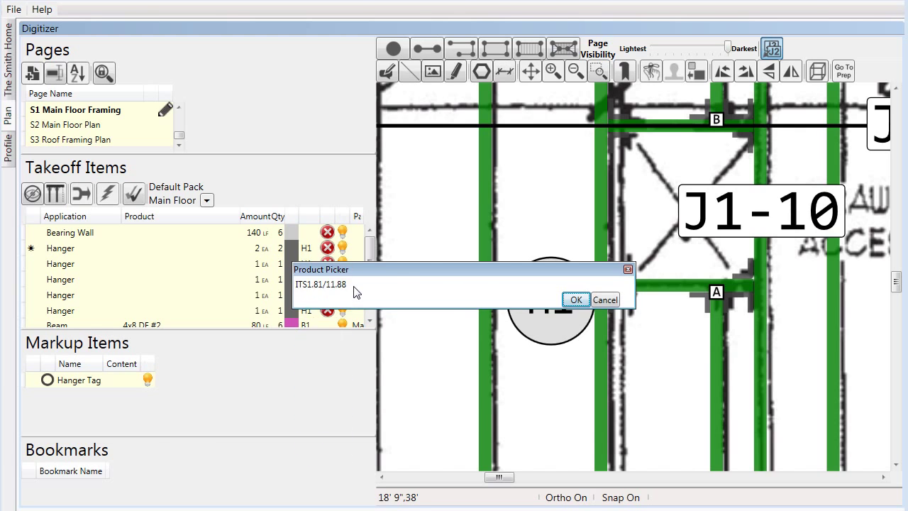
key("Return")
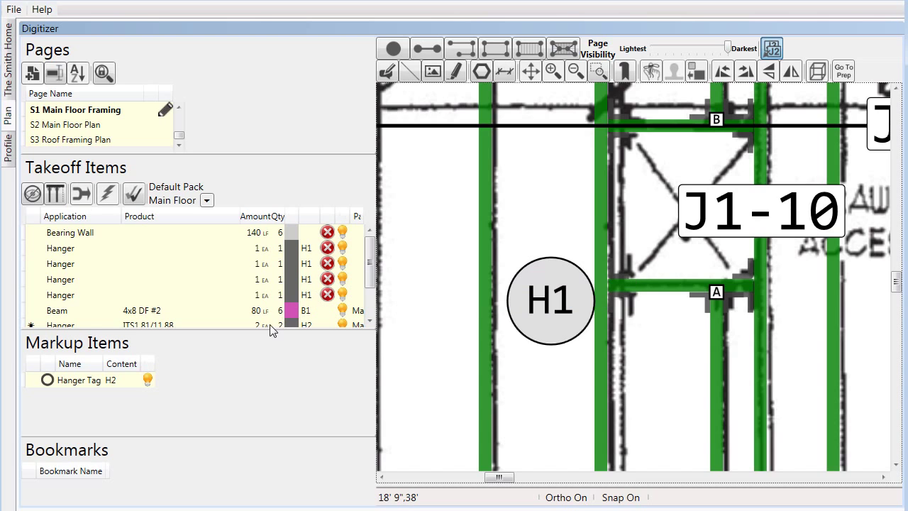
Step: Merge the four remaining hanger takeoff items into the ITS1.81/11.88 hanger item and nudge the hanger tag slightly farther from the opening
scroll(237, 275, "down", 1)
scroll(138, 260, "up", 1)
left_click(70, 253)
left_click(73, 295, "shift")
scroll(121, 280, "down", 1)
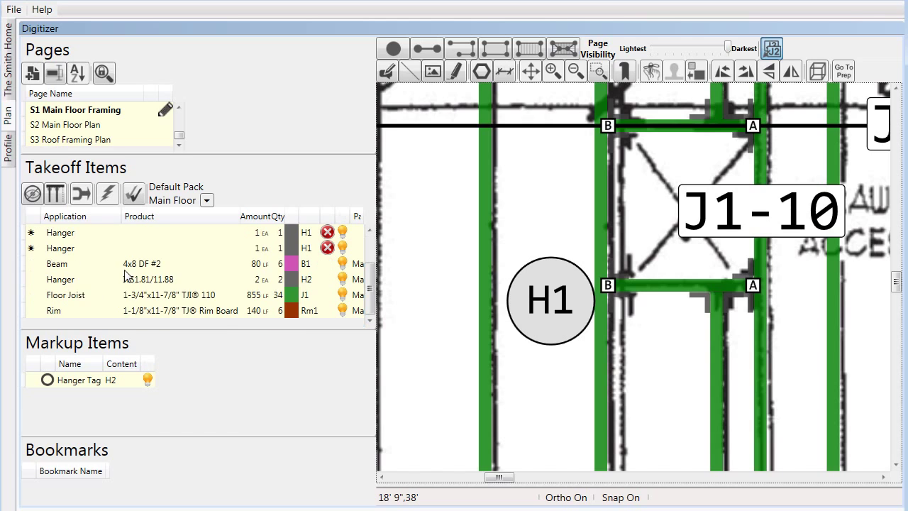
right_click(134, 284)
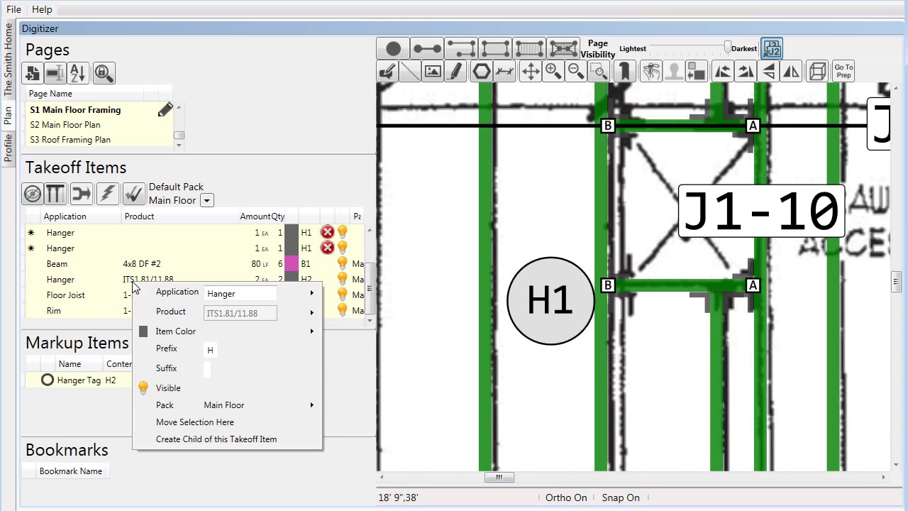
left_click(205, 422)
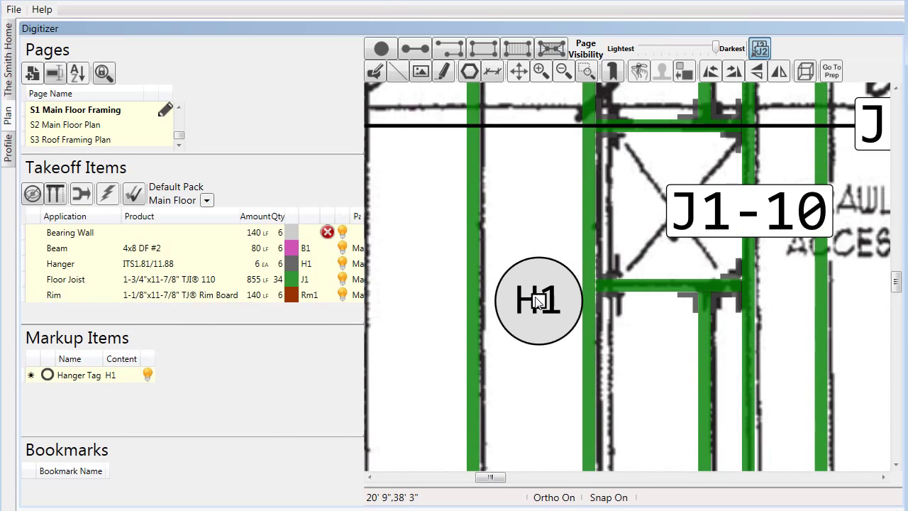
left_click(535, 305)
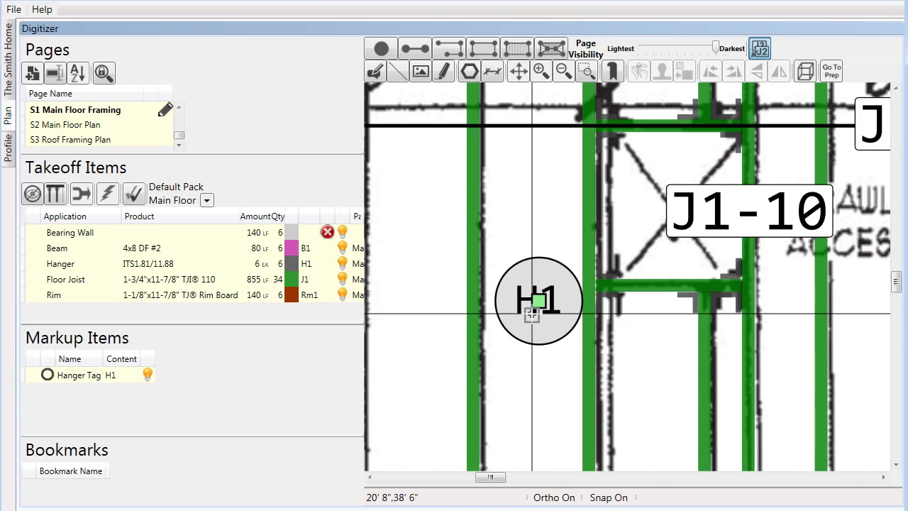
scroll(457, 263, "down", 4)
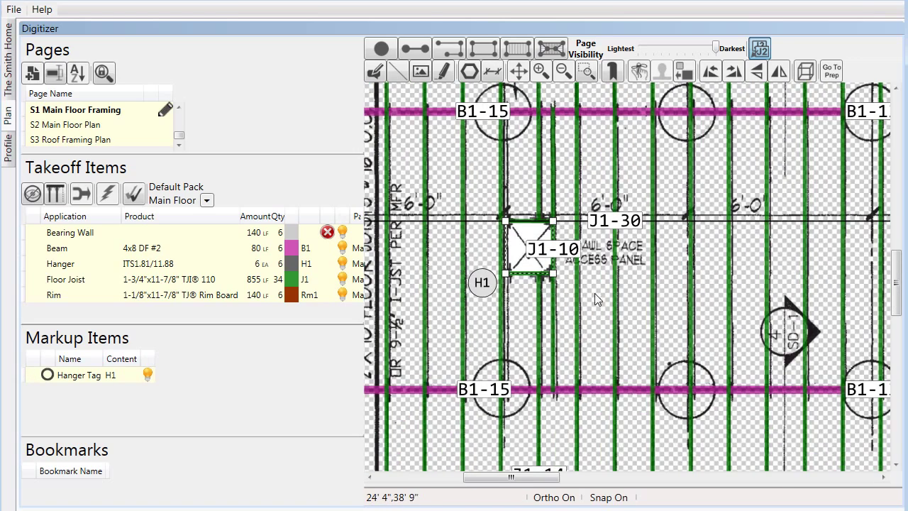
Step: Draw a line segment about 39' 8" long along the upper beam line, from the left rim to the right rim
scroll(603, 298, "down", 3)
scroll(433, 141, "up", 1)
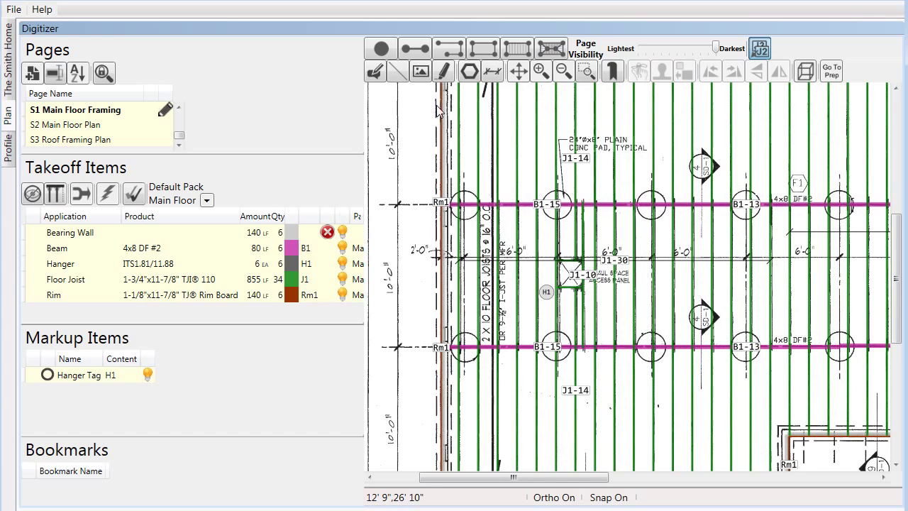
left_click(415, 48)
scroll(424, 208, "up", 3)
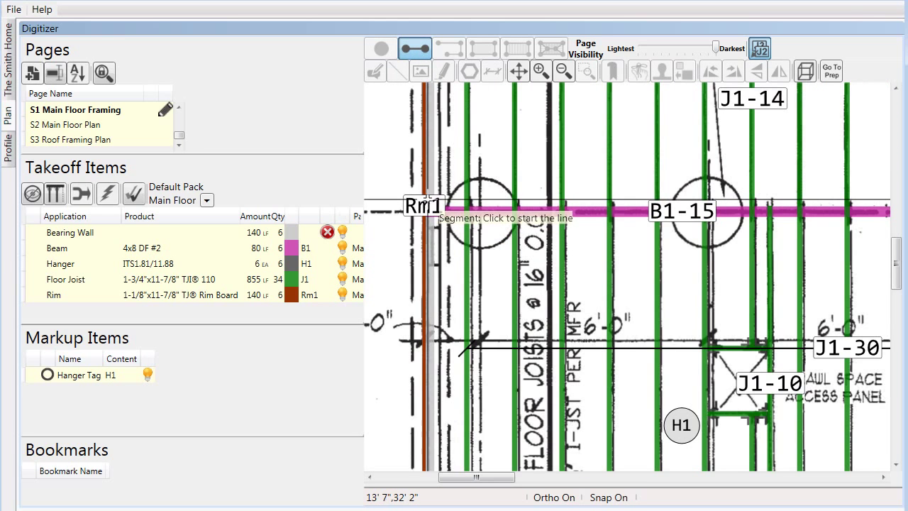
left_click(424, 206)
scroll(424, 206, "down", 3)
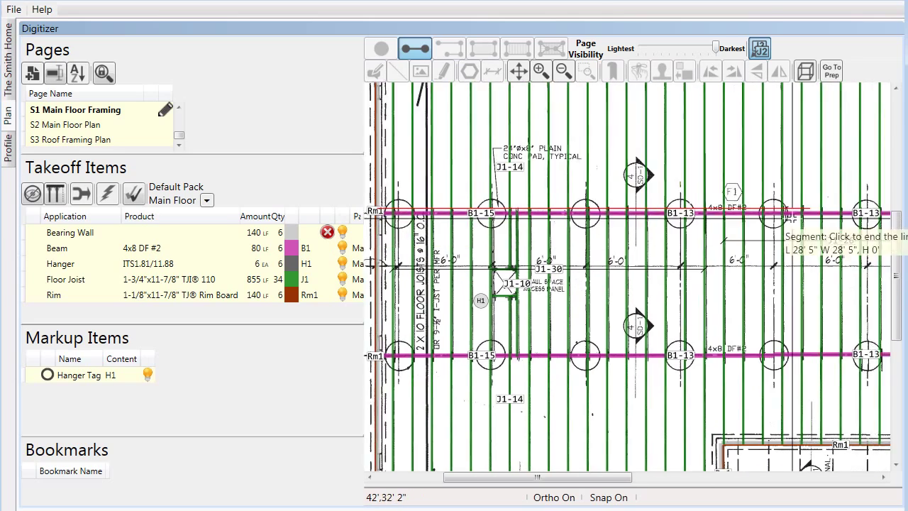
scroll(794, 211, "up", 3)
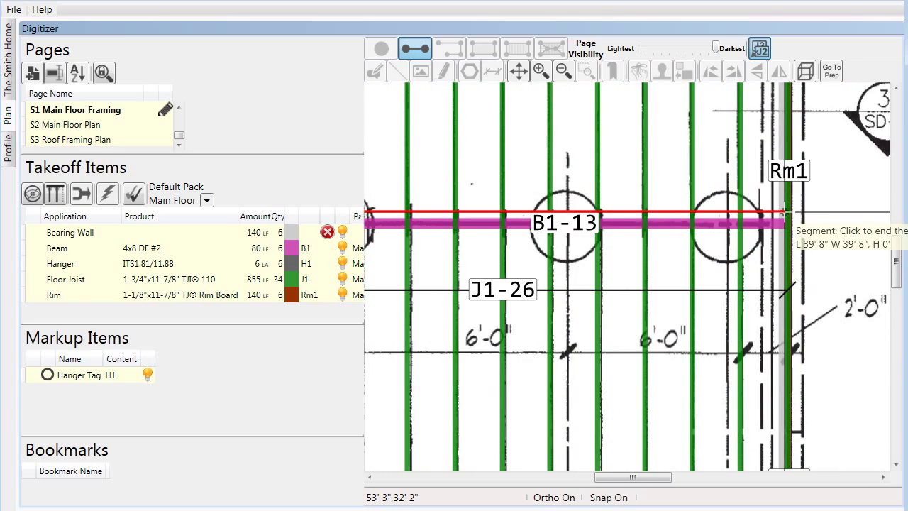
left_click(790, 211)
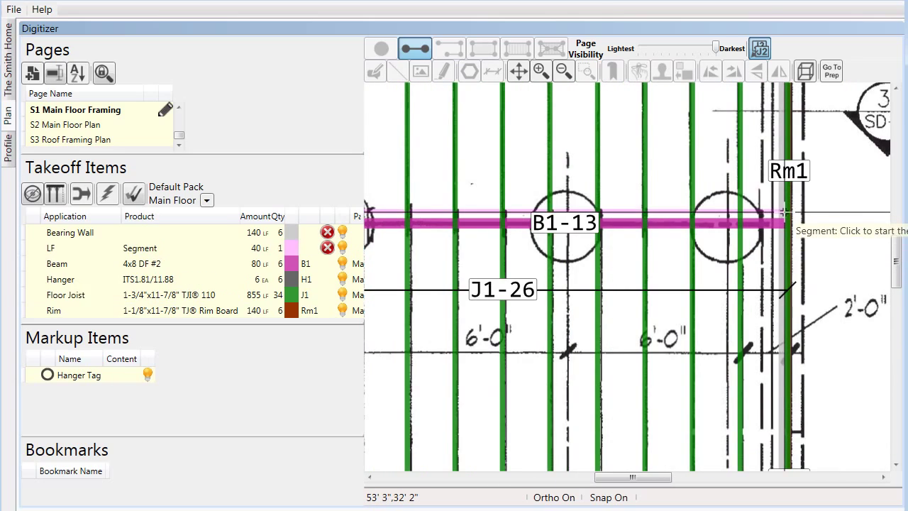
Step: Set the new segment's application to Floor Joist Blocking and its product to 1-3/4"x11-7/8" TJI 110
left_click(632, 213)
right_click(631, 211)
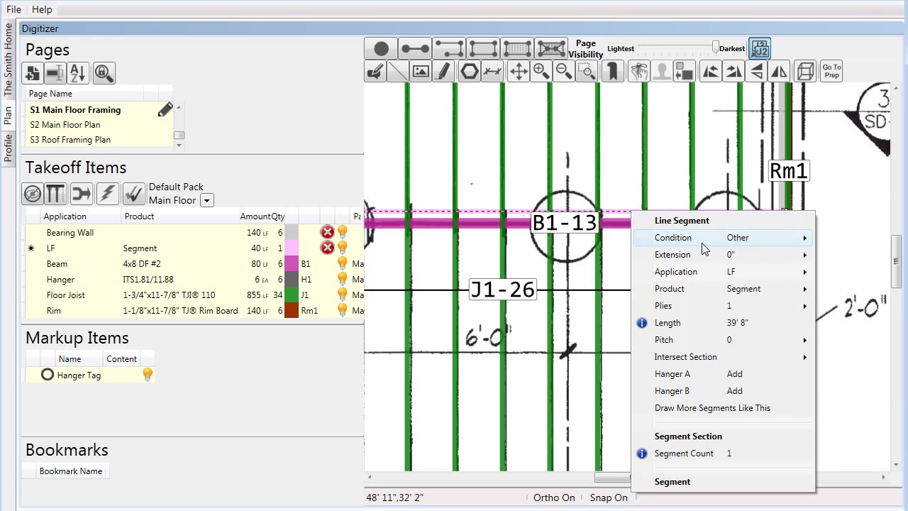
mouse_move(721, 274)
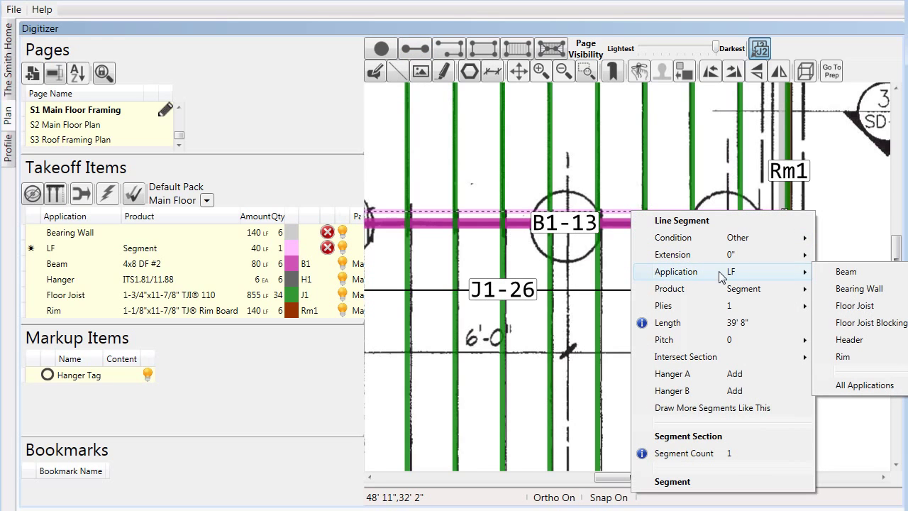
left_click(851, 322)
mouse_move(707, 298)
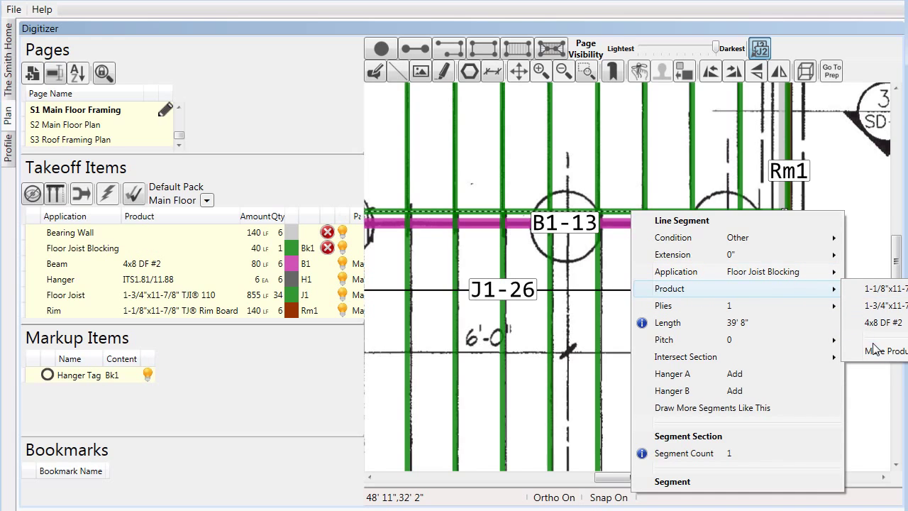
left_click(876, 306)
left_click(668, 162)
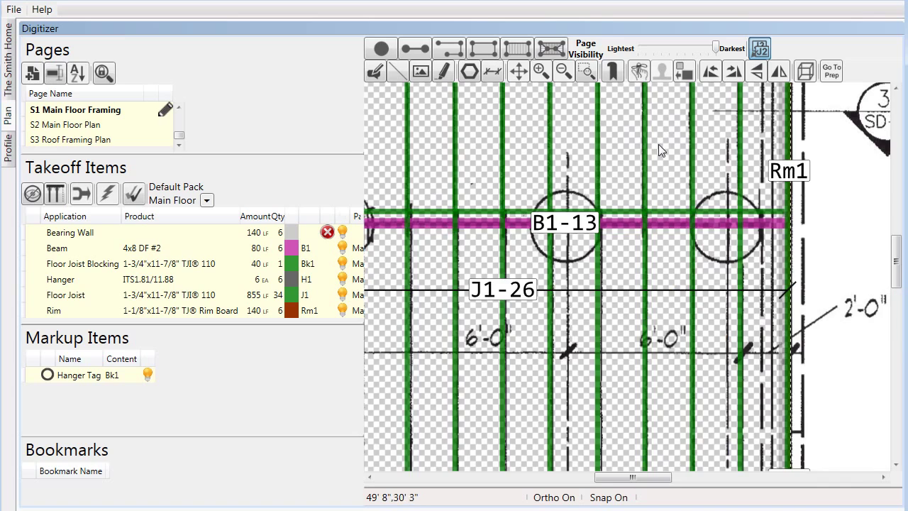
Step: Draw a matching floor joist blocking segment about 39' 9" long along the lower beam line, from the right rim to the left rim
scroll(710, 216, "down", 2)
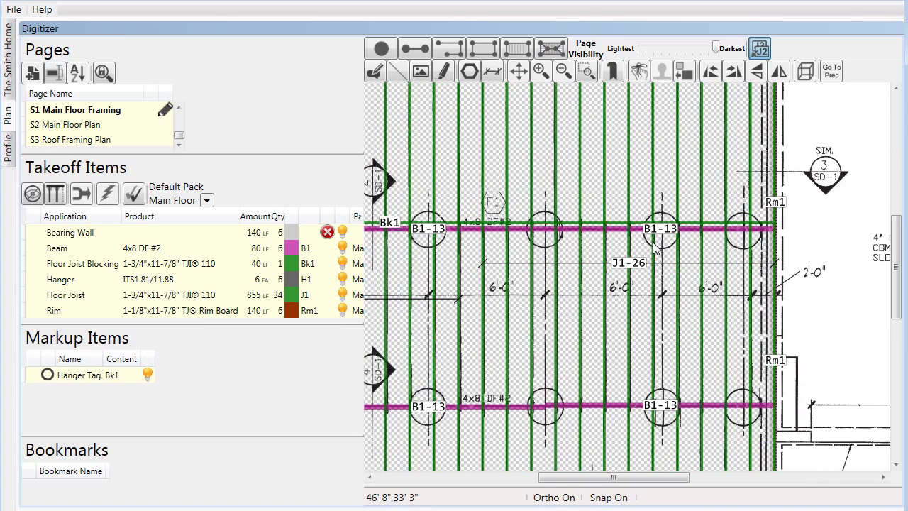
right_click(392, 224)
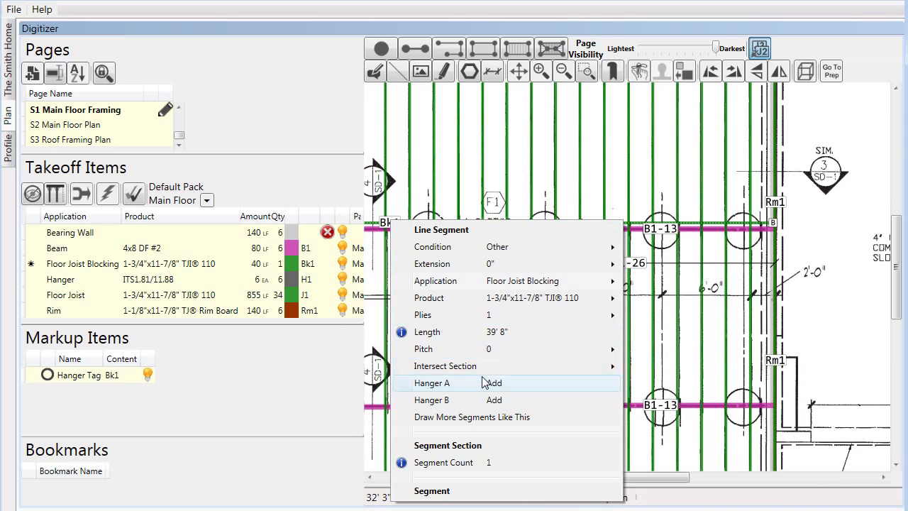
left_click(442, 418)
scroll(780, 431, "up", 3)
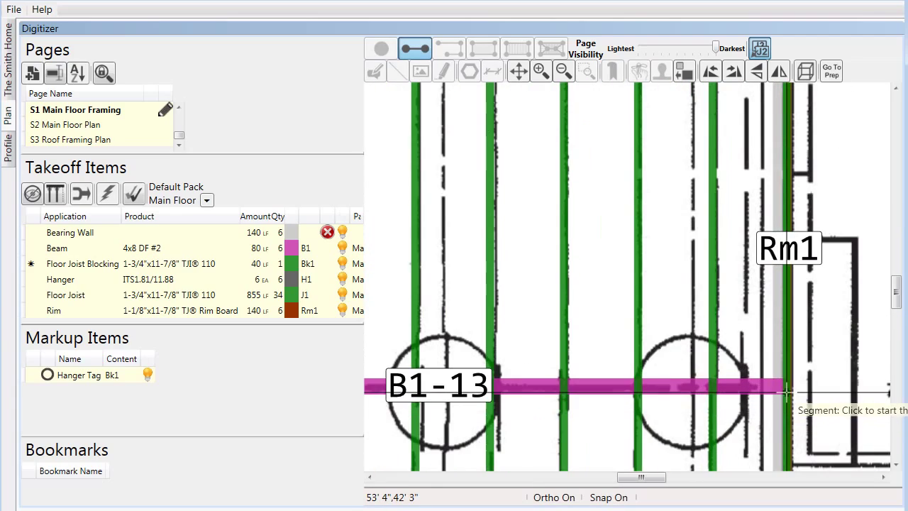
left_click(784, 388)
scroll(694, 386, "down", 3)
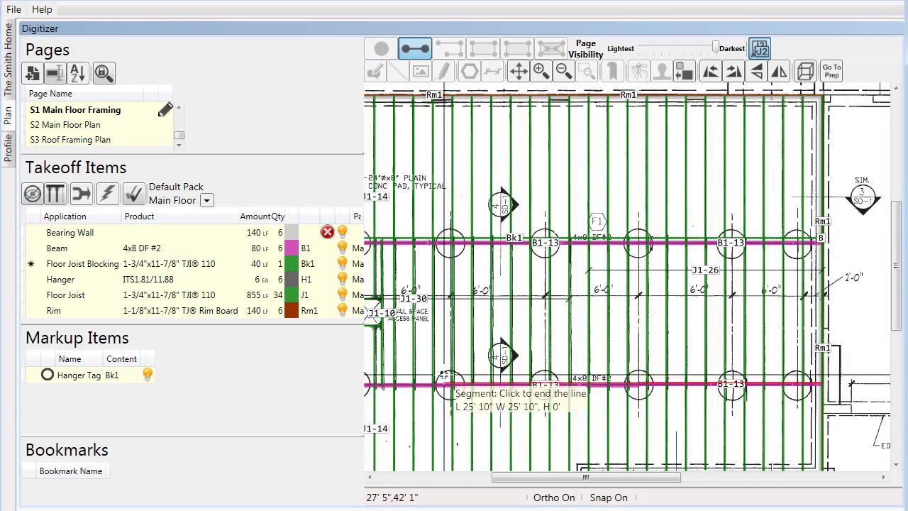
scroll(525, 287, "left", 3)
scroll(528, 271, "down", 2)
scroll(514, 386, "up", 5)
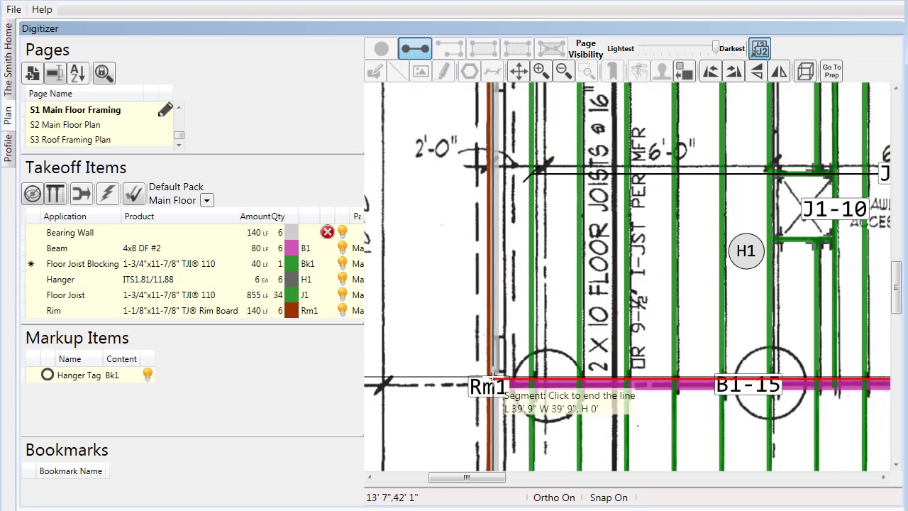
left_click(497, 385)
key("Escape")
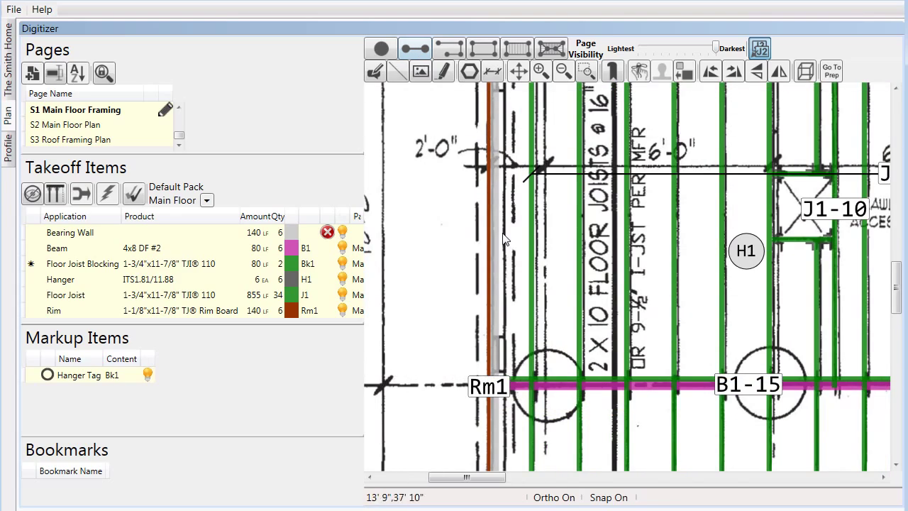
Step: Examine where the upper blocking line meets the joist and rim at the right edge of the floor
scroll(504, 241, "down", 2)
scroll(756, 298, "right", 2)
scroll(564, 325, "down", 2)
scroll(641, 288, "up", 3)
scroll(642, 288, "up", 2)
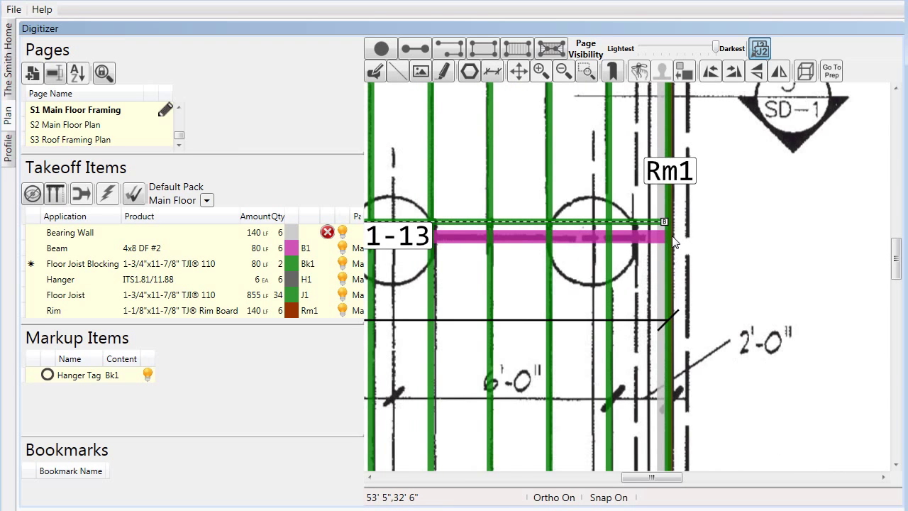
scroll(674, 240, "down", 3)
scroll(675, 259, "up", 3)
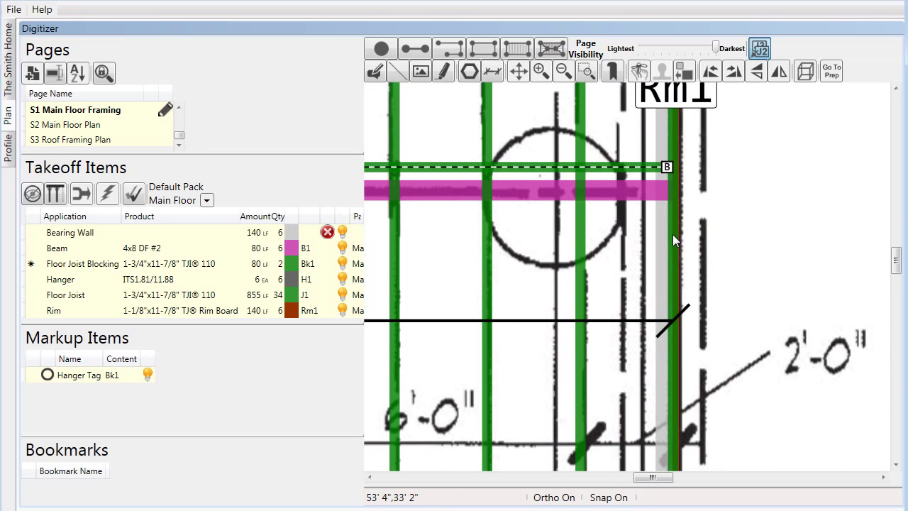
Step: Delete the floor joist overlapping the right rim board and check the upper blocking line's end there
left_click(671, 237)
key("Delete")
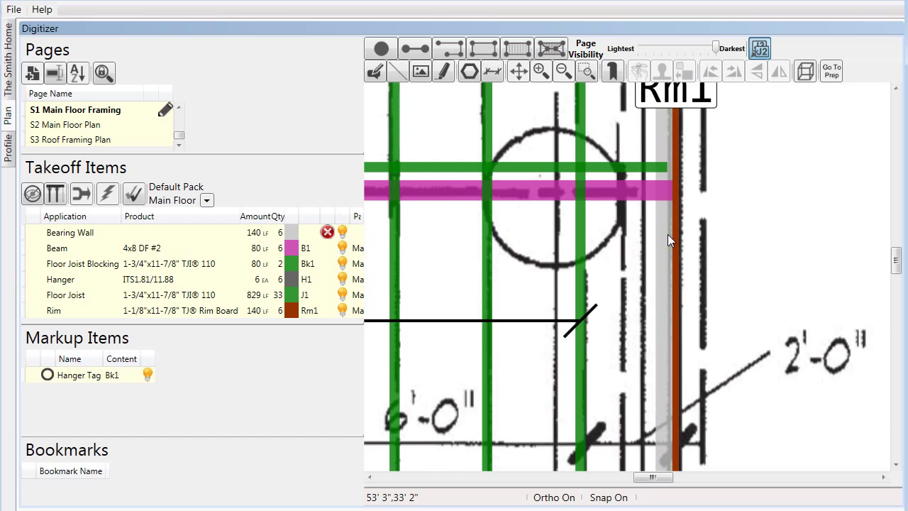
left_click(671, 170)
scroll(671, 169, "up", 2)
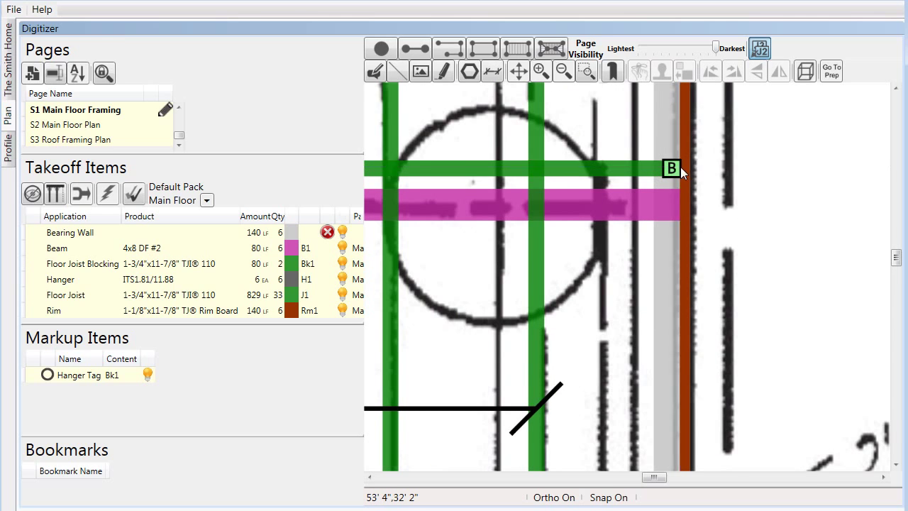
scroll(782, 296, "down", 3)
scroll(782, 296, "down", 4)
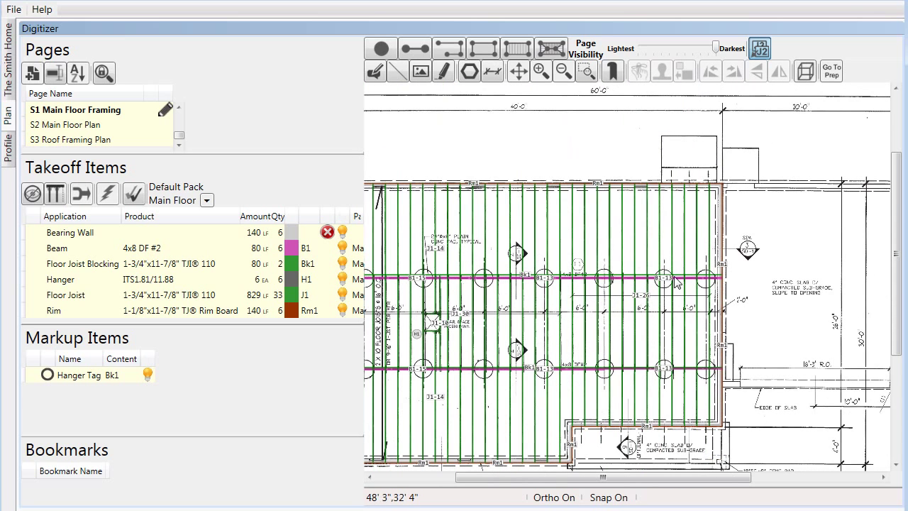
Step: Lighten the plan page's visibility to near its lightest setting with the whole floor framing in view
mouse_move(598, 227)
middle_mouse_down()
mouse_move(714, 216)
mouse_move(621, 194)
middle_mouse_up()
scroll(637, 204, "down", 1)
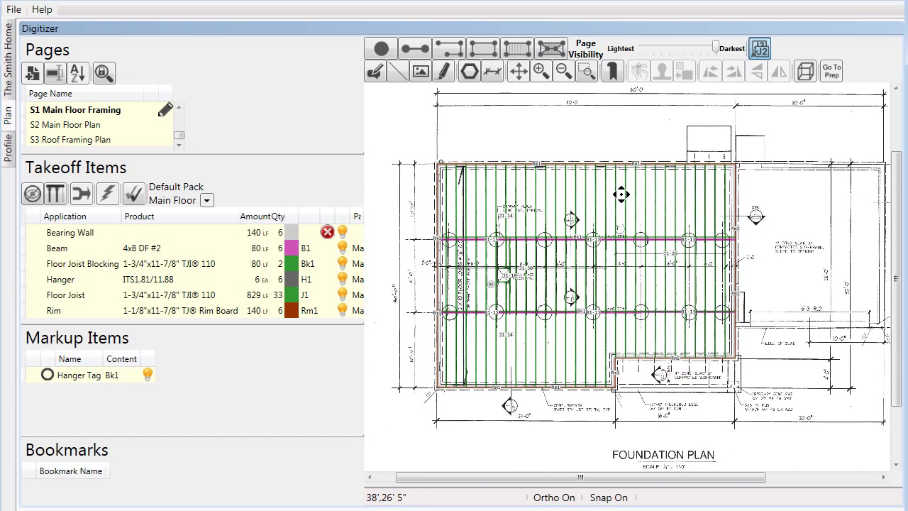
scroll(590, 234, "up", 1)
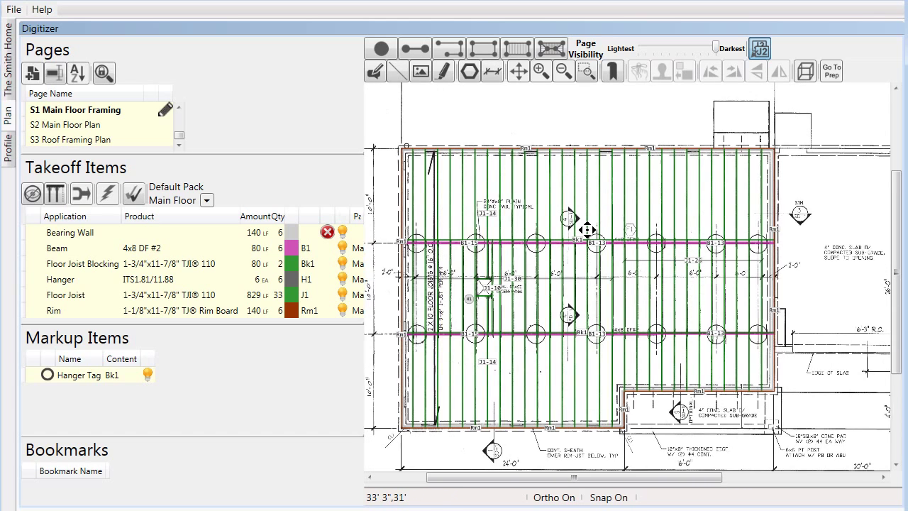
middle_click_drag(586, 229, 612, 256)
left_click_drag(718, 51, 656, 49)
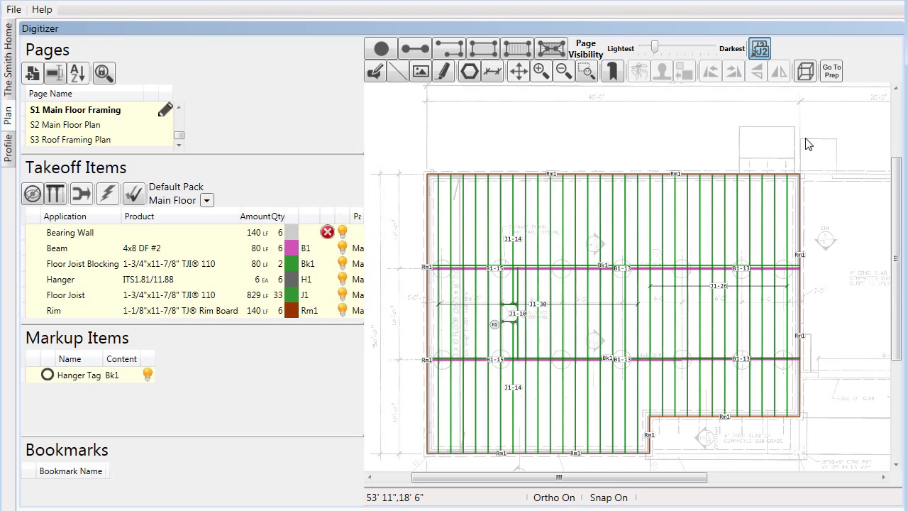
Step: Capture an 11x17 Detailed framing layout of the visible material titled "Main Floor Framing" and open it for viewing
left_click(7, 83)
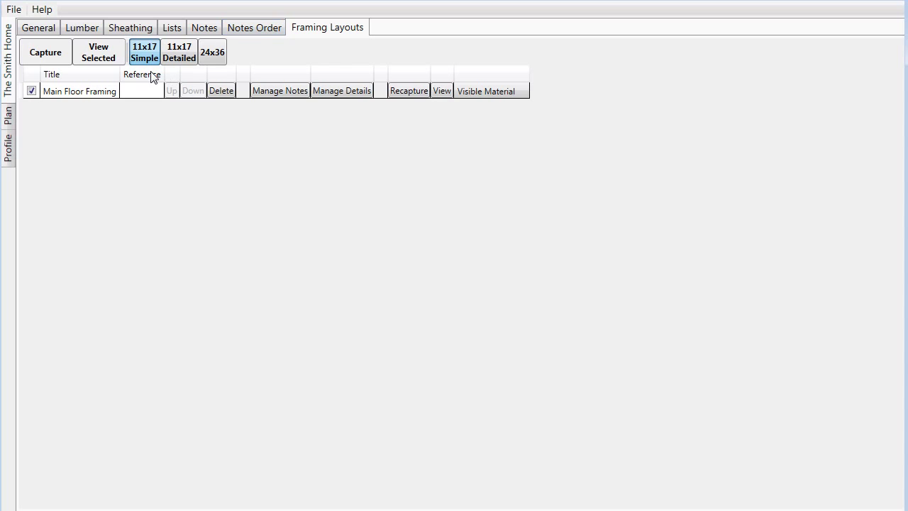
left_click(42, 54)
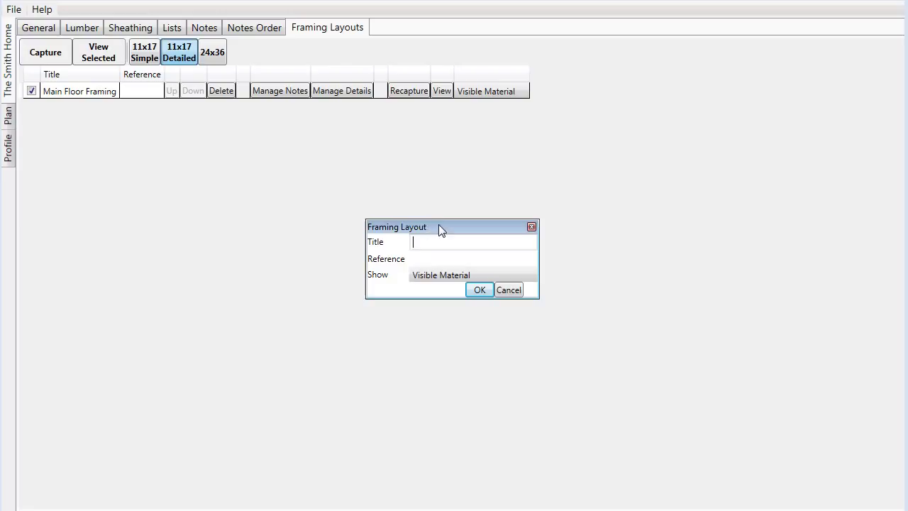
type("Main Floor Framew")
key("BackSpace")
key("BackSpace")
type("ing")
key("Return")
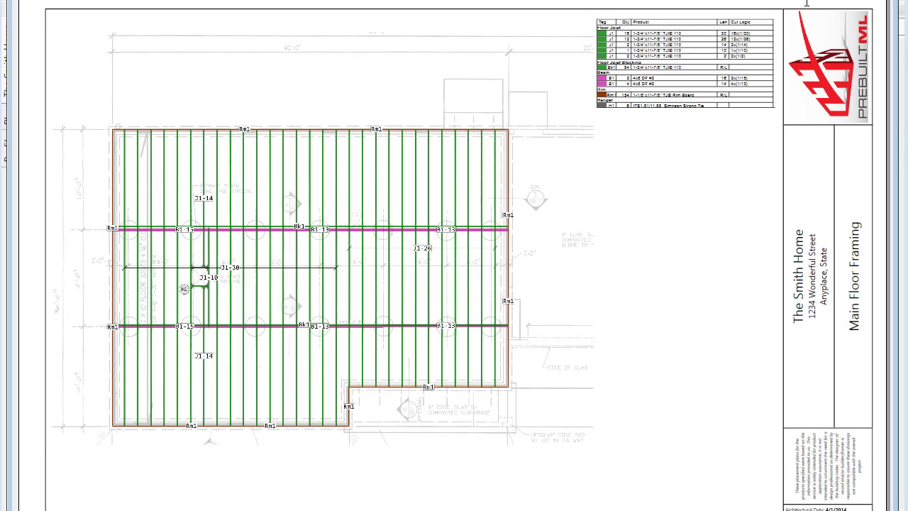
Step: Examine the captured sheet's material schedule, including product quantities, lengths and cut logic, along with the overall layout
scroll(808, 8, "up", 2, "ctrl")
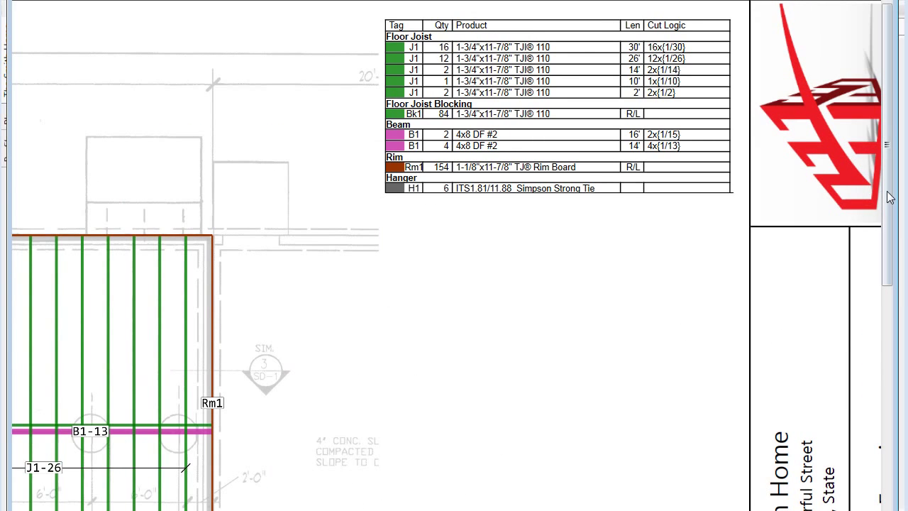
left_click_drag(891, 197, 886, 453)
scroll(567, 184, "up", 5)
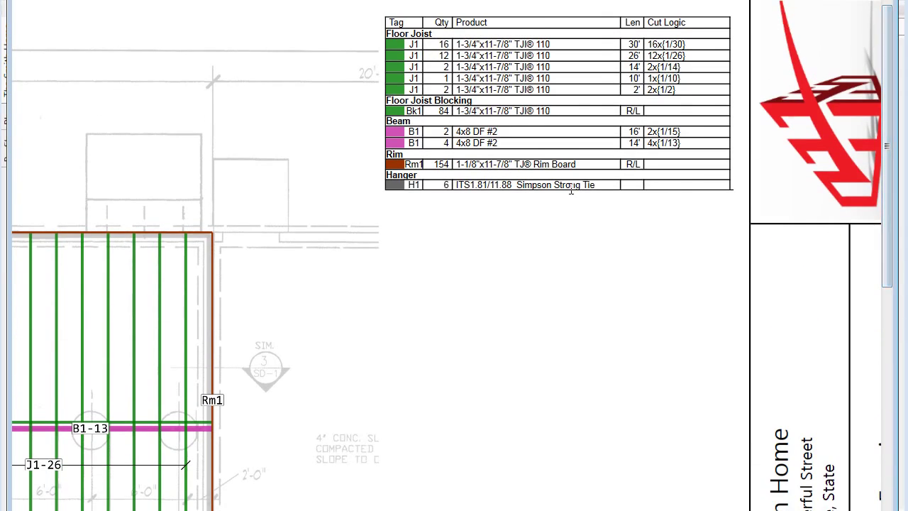
scroll(603, 172, "down", 2, "ctrl")
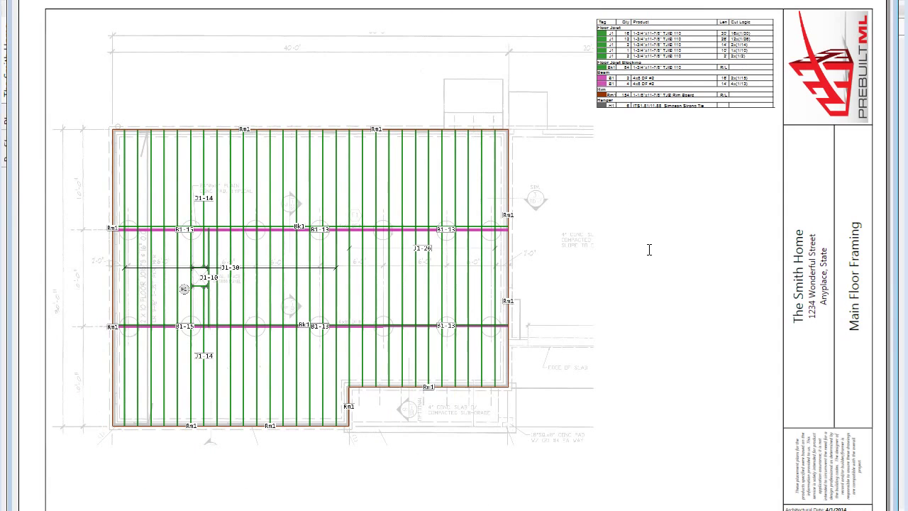